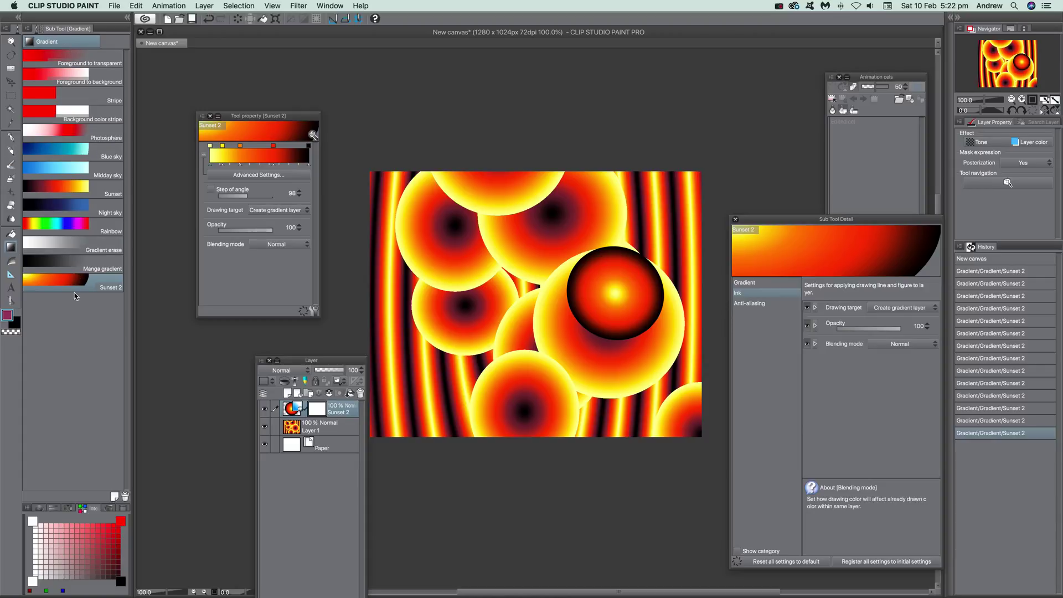
Step: Review the palettes available for display, the Gradient sub tool presets from Foreground to transparent to Sunset 2, and Sunset 2's context options
{"action": "left_click", "coordinate": [329, 7]}
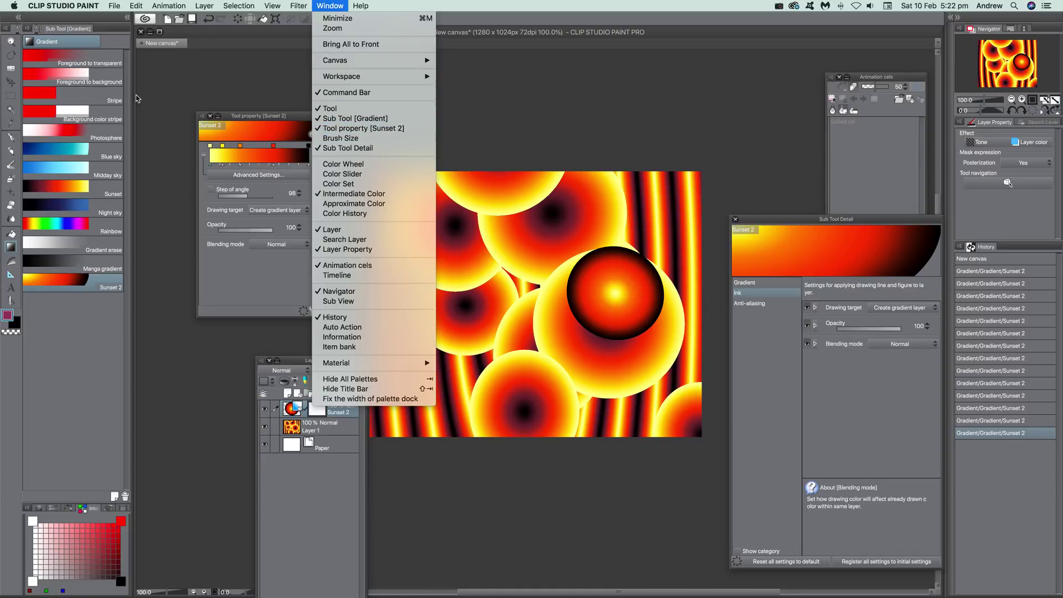
{"action": "left_click", "coordinate": [70, 65]}
{"action": "left_click", "coordinate": [86, 60]}
{"action": "left_click", "coordinate": [59, 85]}
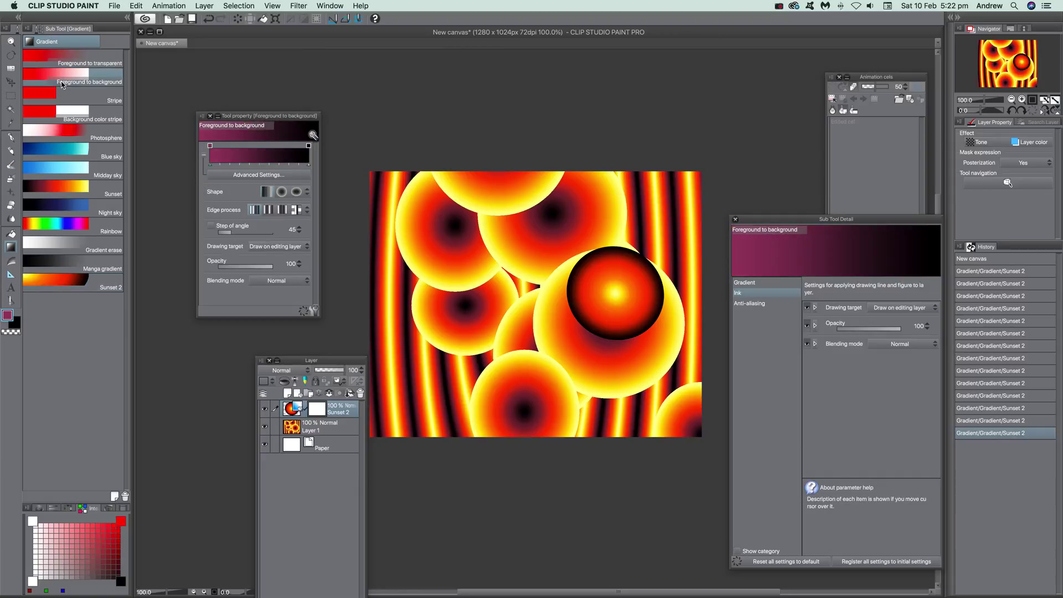
{"action": "left_click", "coordinate": [62, 99]}
{"action": "left_click", "coordinate": [64, 115]}
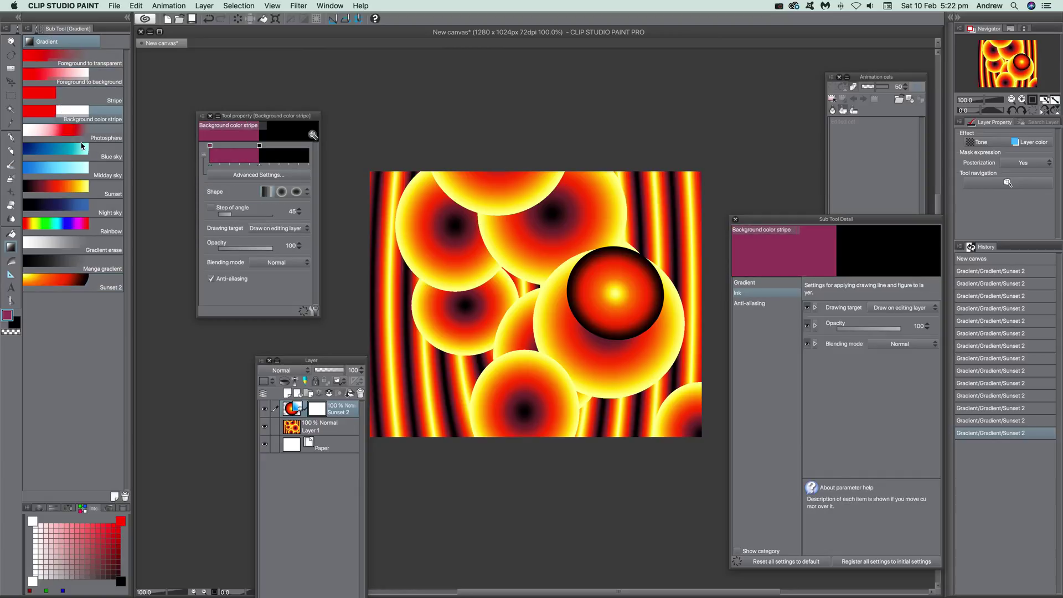
{"action": "left_click", "coordinate": [72, 131]}
{"action": "left_click", "coordinate": [78, 153]}
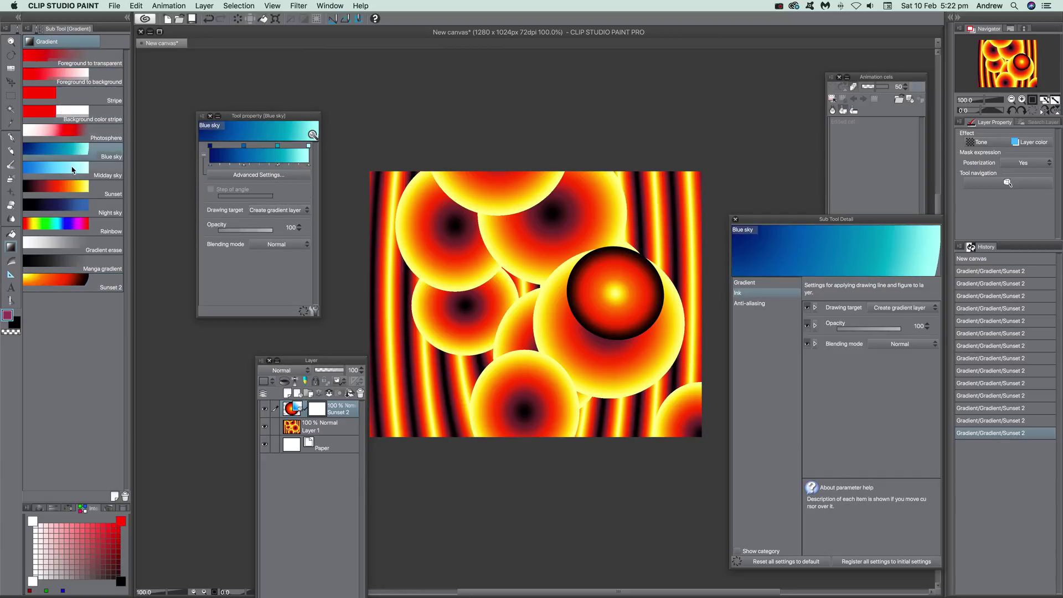
{"action": "left_click", "coordinate": [76, 171]}
{"action": "left_click", "coordinate": [68, 190]}
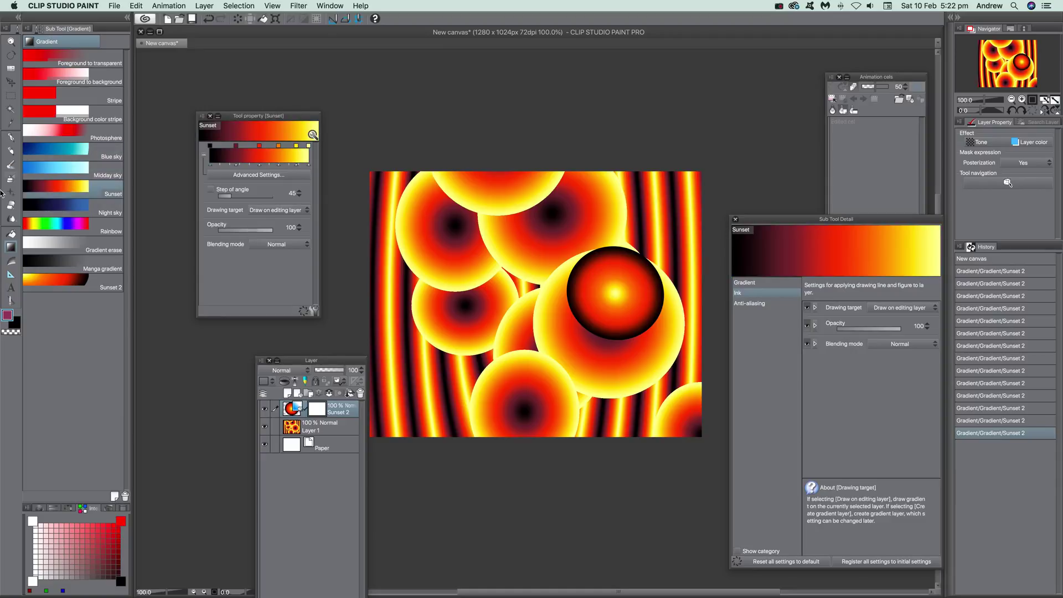
{"action": "left_click", "coordinate": [76, 212]}
{"action": "left_click", "coordinate": [71, 189]}
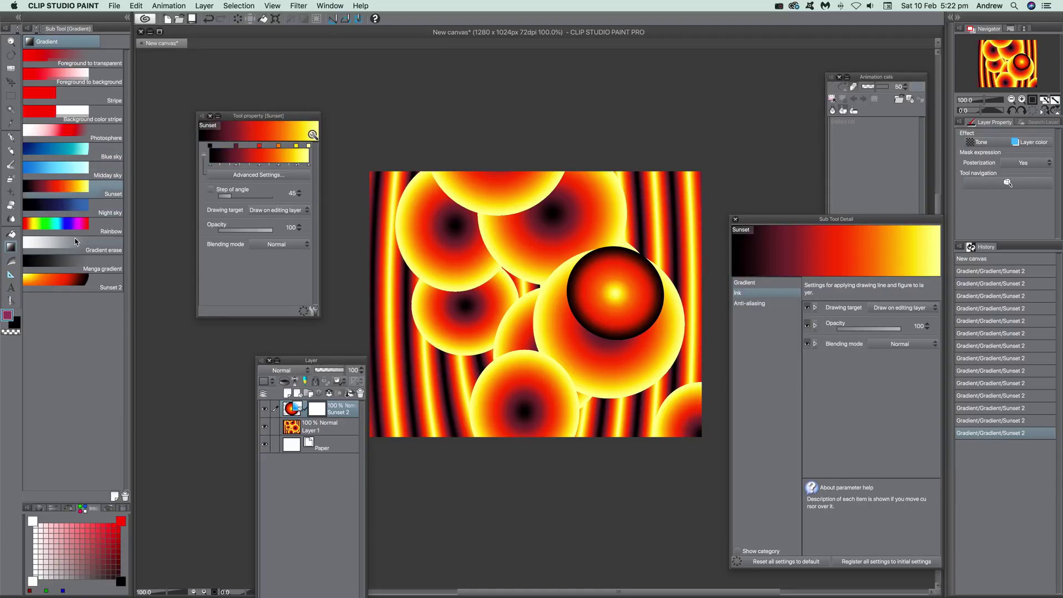
{"action": "left_click", "coordinate": [74, 226]}
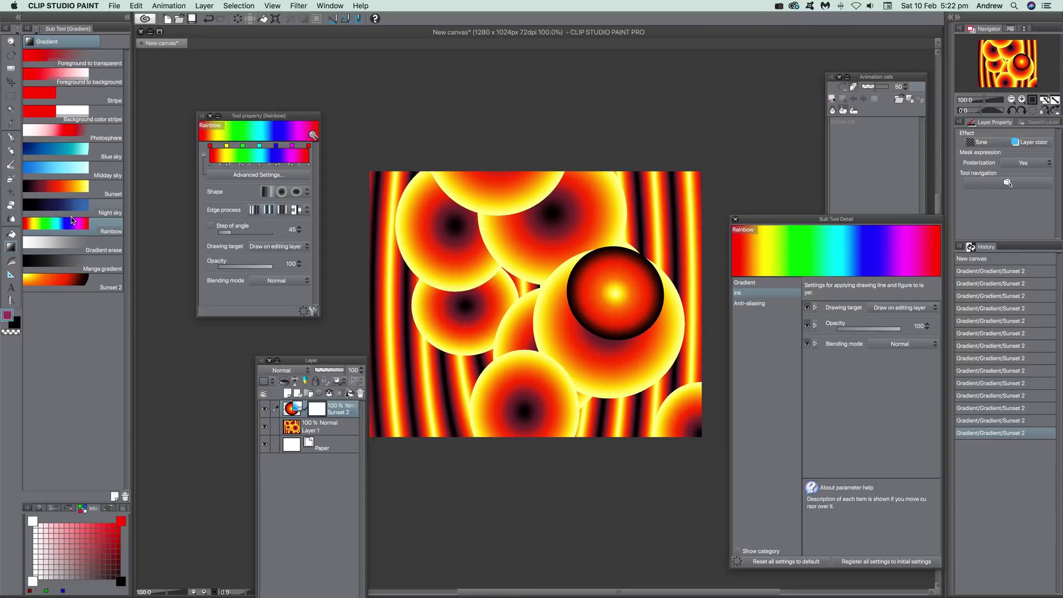
{"action": "left_click", "coordinate": [60, 284]}
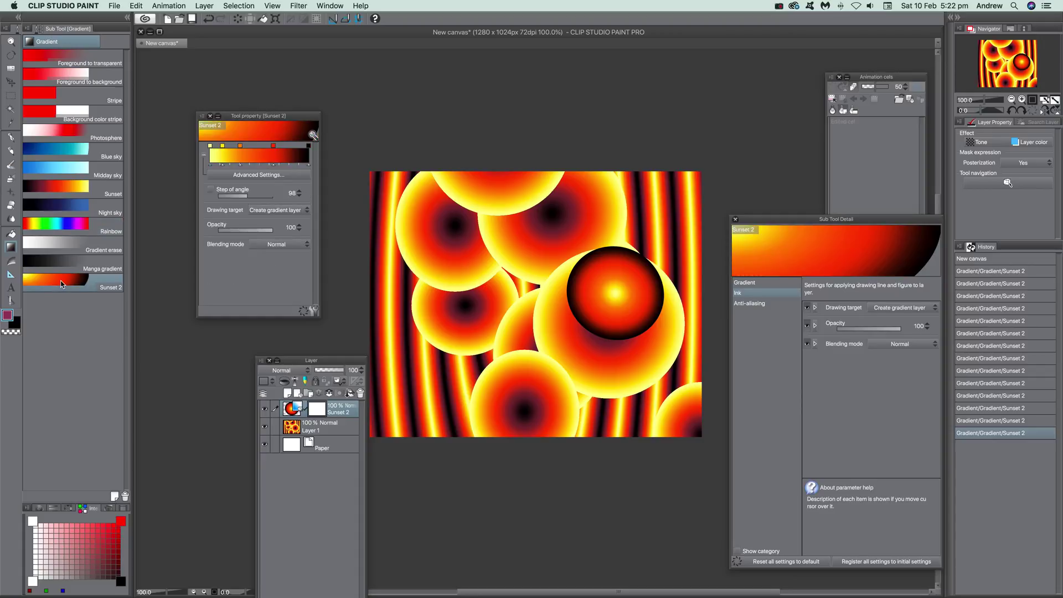
{"action": "right_click", "coordinate": [61, 284]}
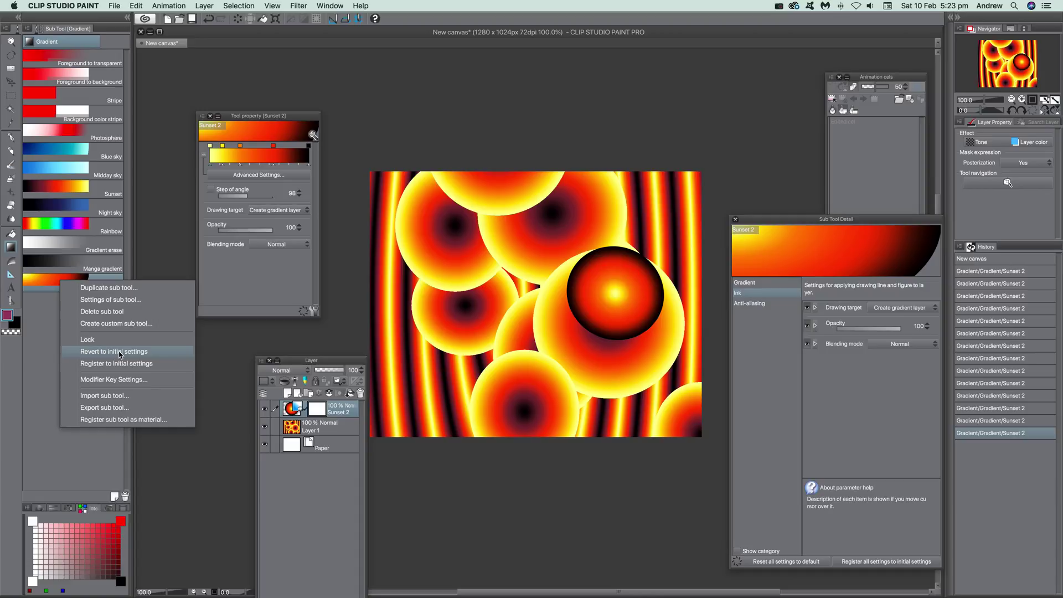
{"action": "left_click", "coordinate": [45, 319]}
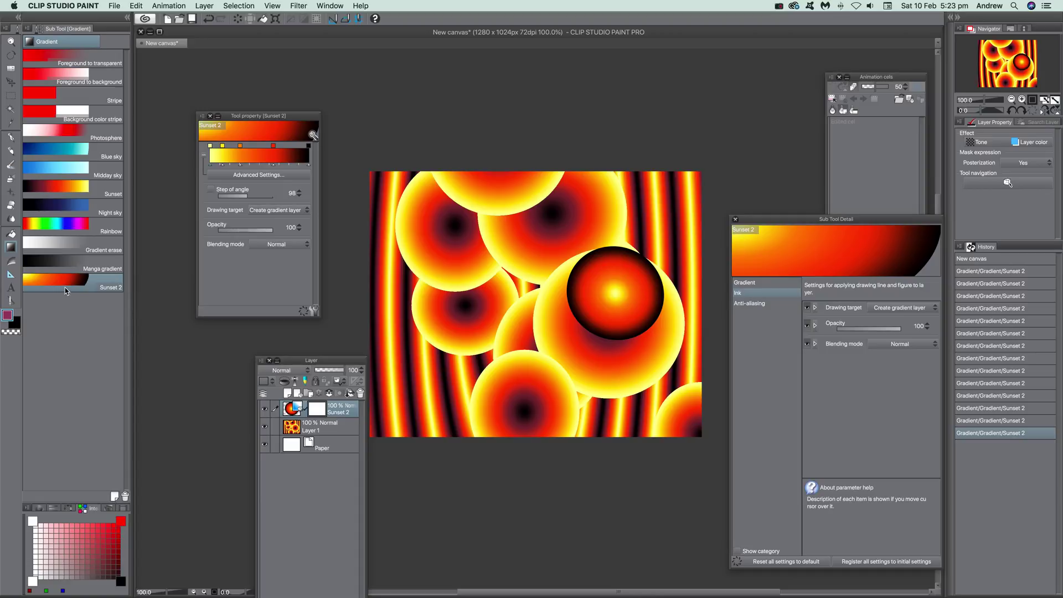
Step: Revert the Sunset gradient sub tool to its initial settings
{"action": "left_click", "coordinate": [69, 188]}
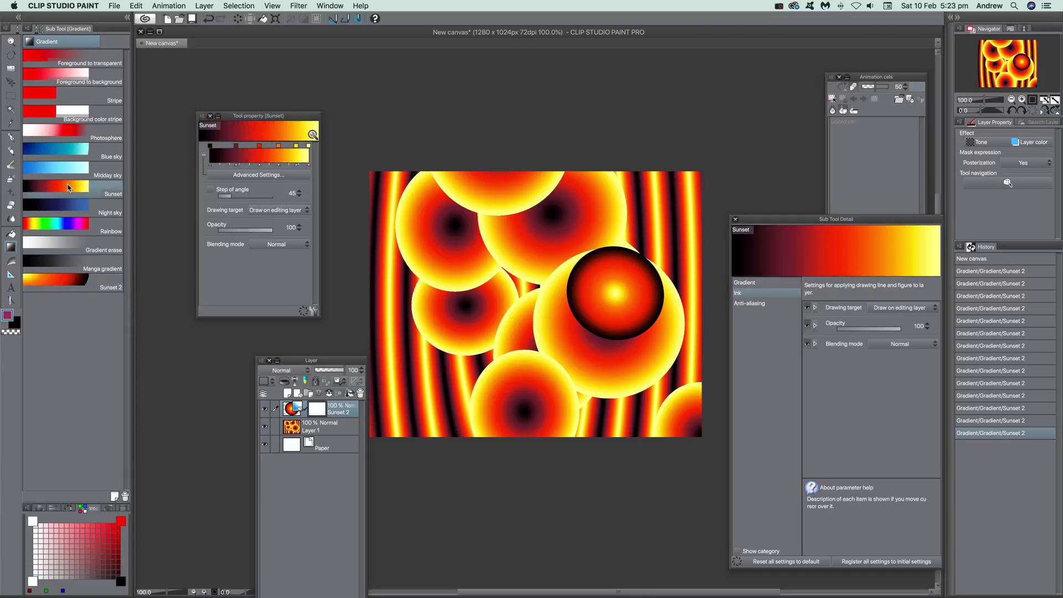
{"action": "right_click", "coordinate": [69, 188]}
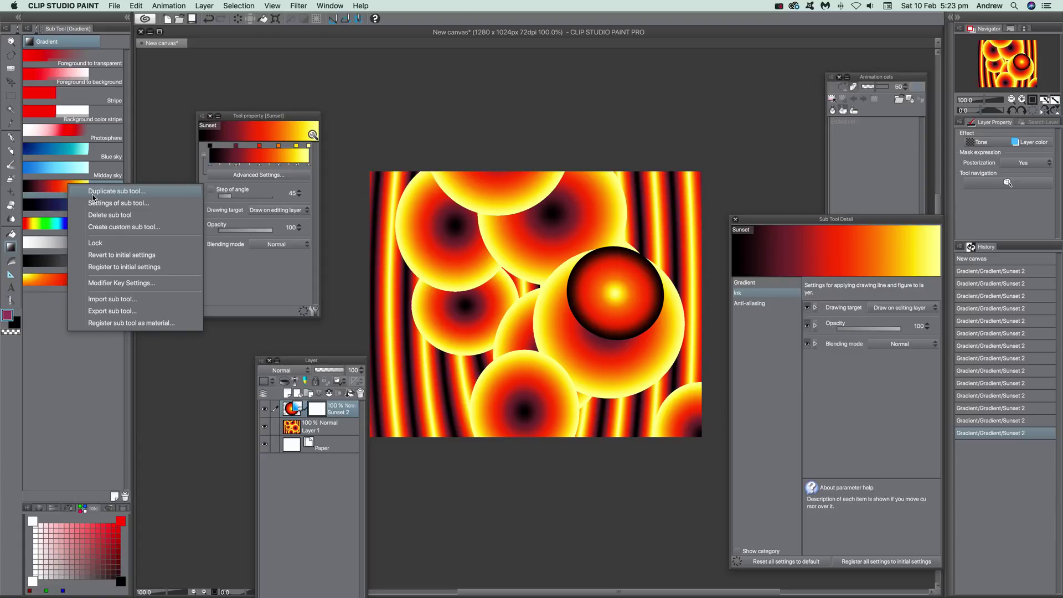
{"action": "left_click", "coordinate": [143, 256]}
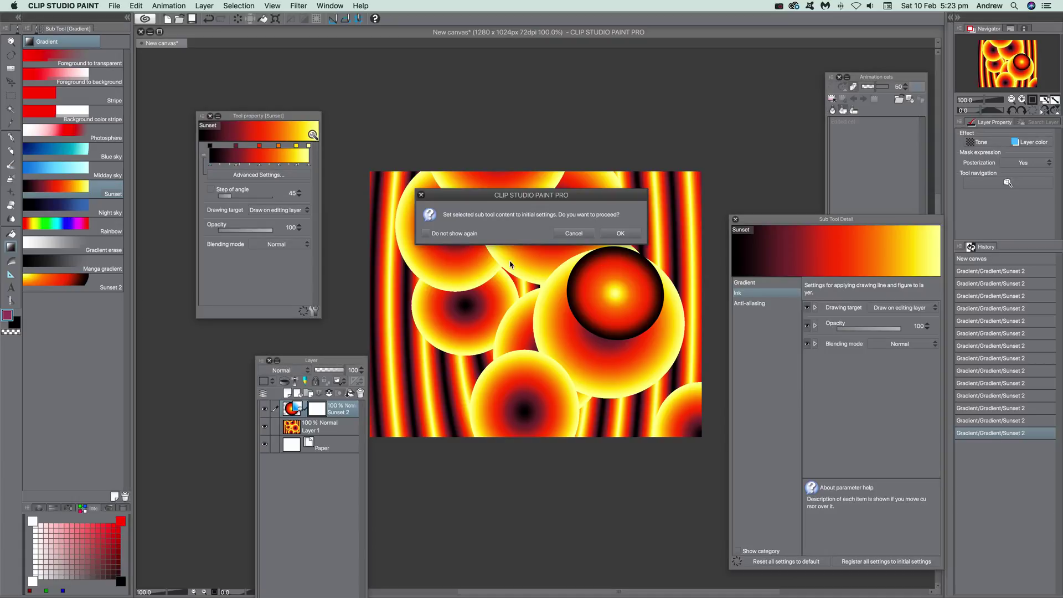
{"action": "left_click", "coordinate": [611, 233]}
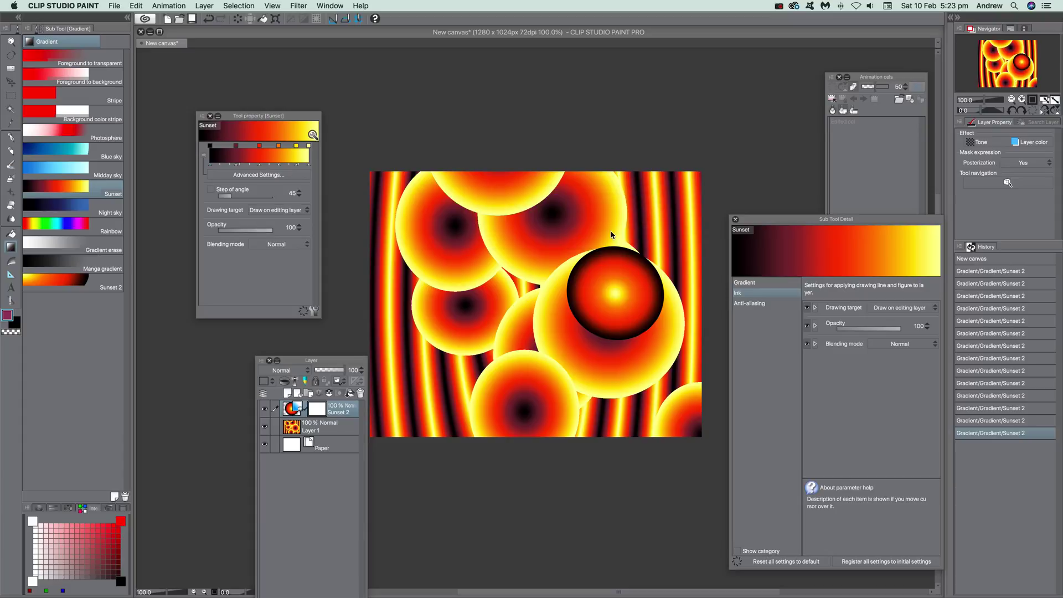
Step: Duplicate the Sunset gradient sub tool under the name Sunset 3
{"action": "right_click", "coordinate": [71, 191]}
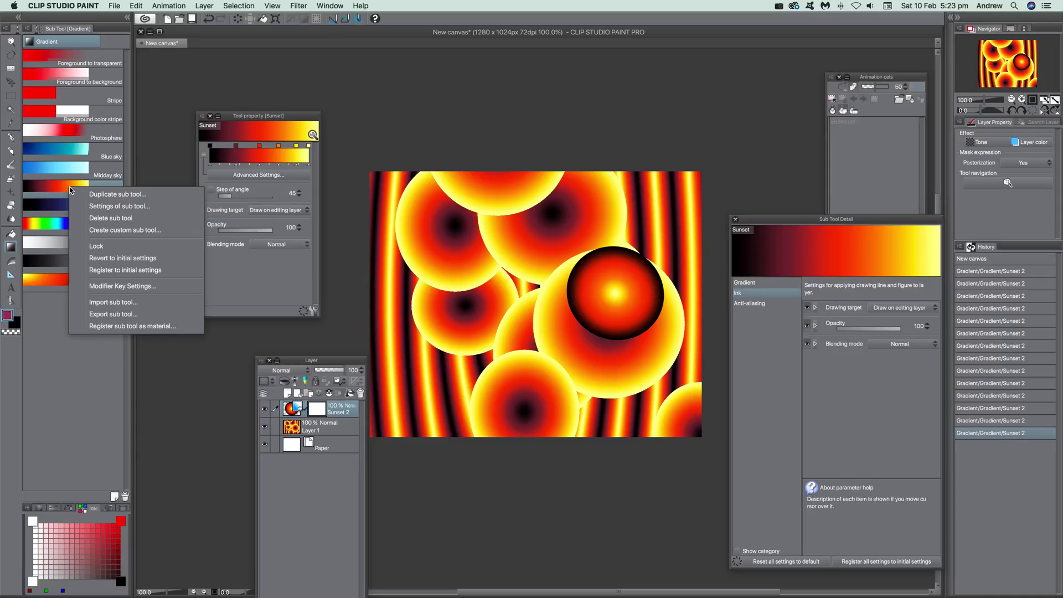
{"action": "left_click", "coordinate": [111, 196]}
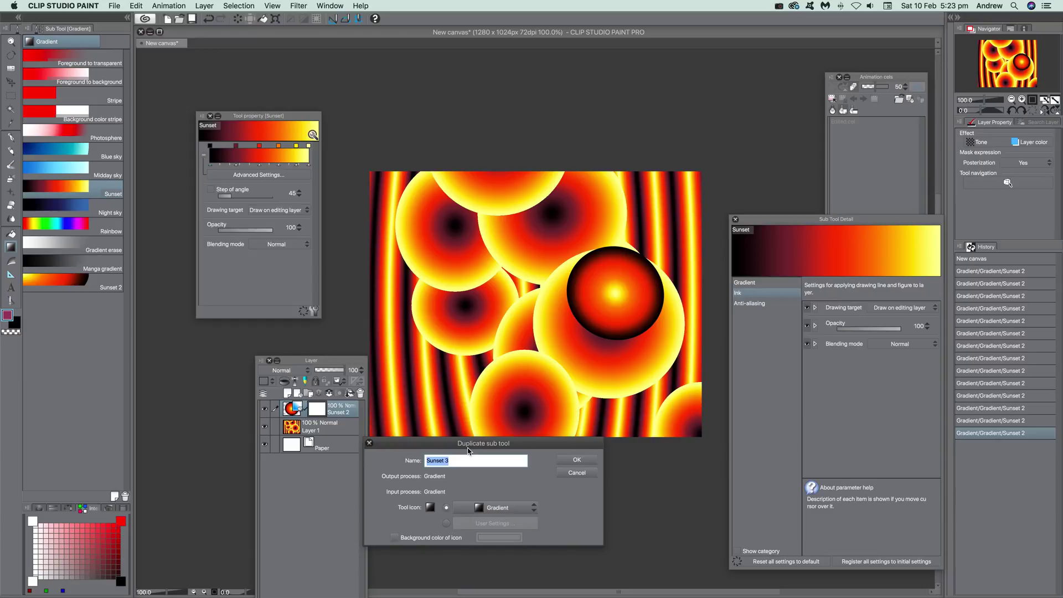
{"action": "left_click", "coordinate": [573, 462]}
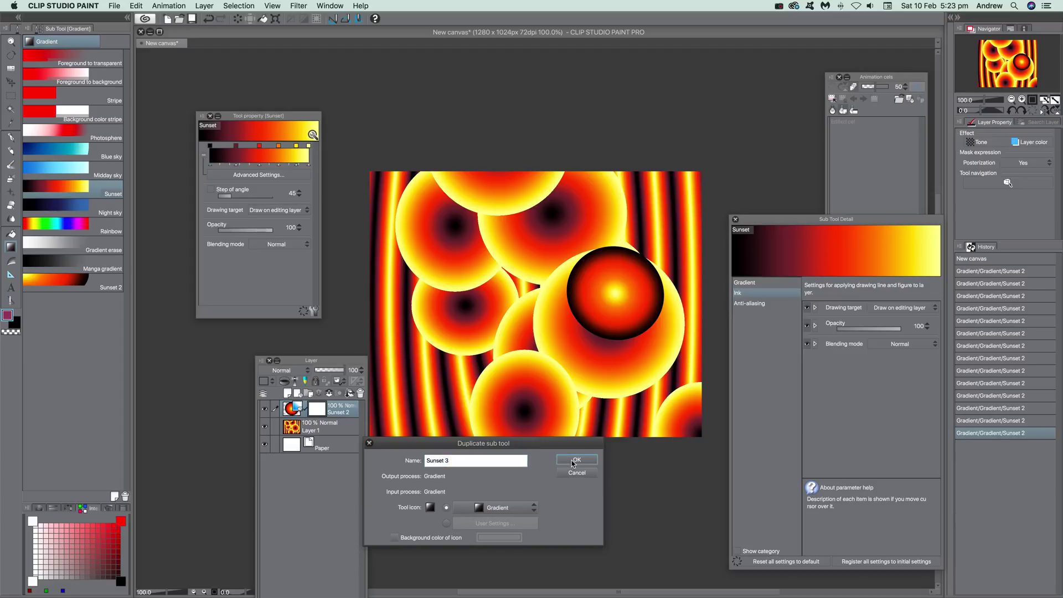
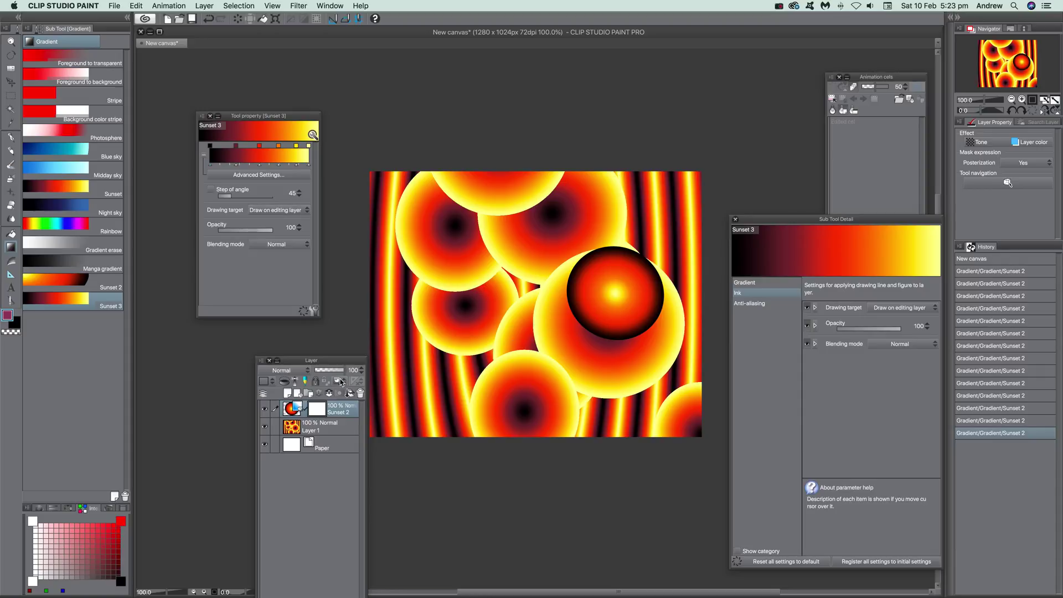
Step: With the drawing target on Draw on editing layer, try to draw a diagonal Sunset 3 gradient on the Sunset 2 layer
{"action": "left_click", "coordinate": [274, 213]}
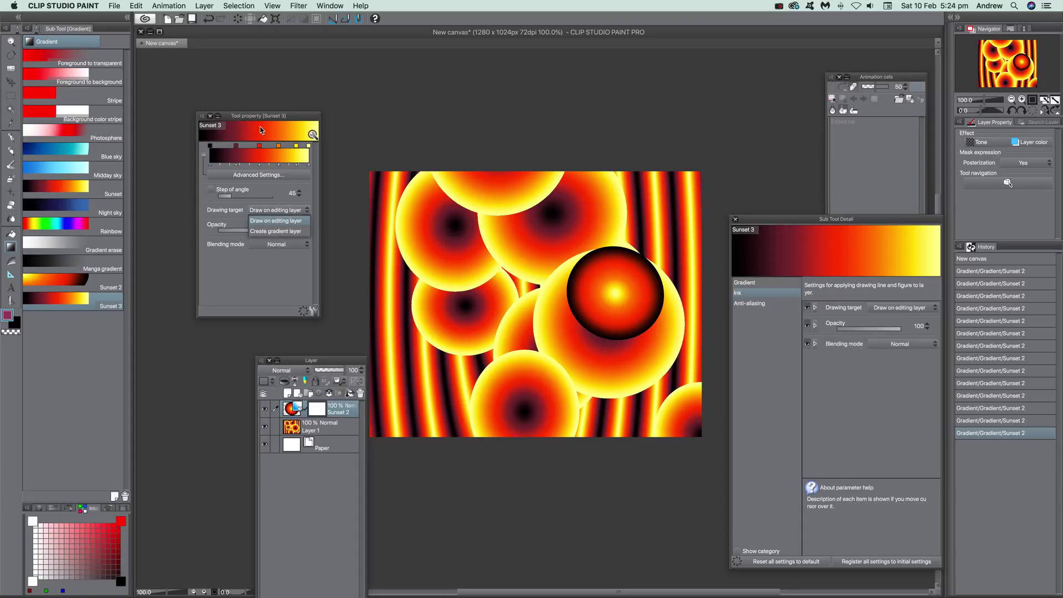
{"action": "left_click", "coordinate": [277, 221]}
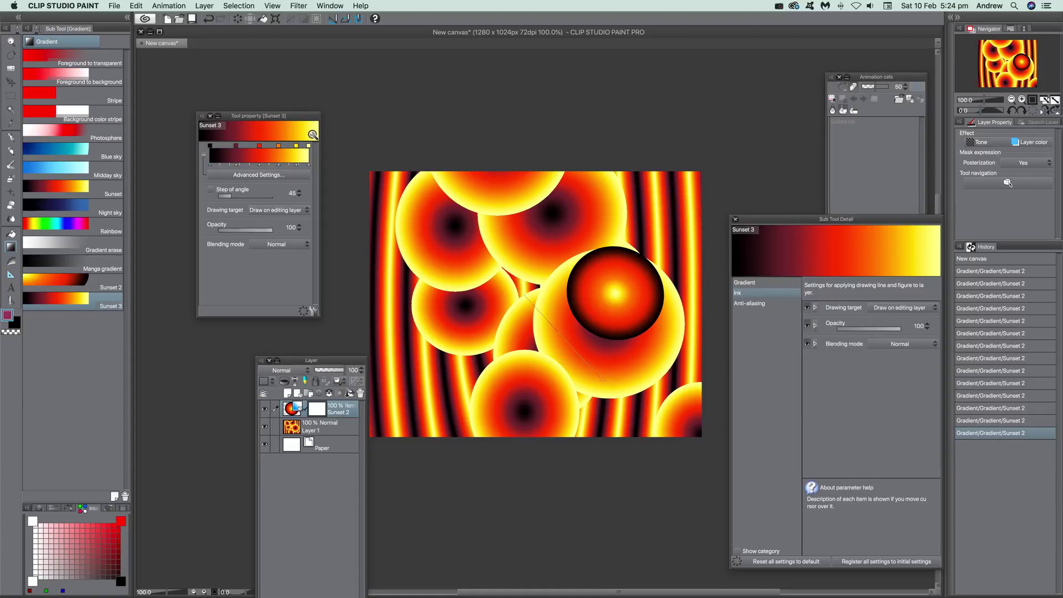
{"action": "left_click_drag", "start_coordinate": [606, 381], "coordinate": [621, 394]}
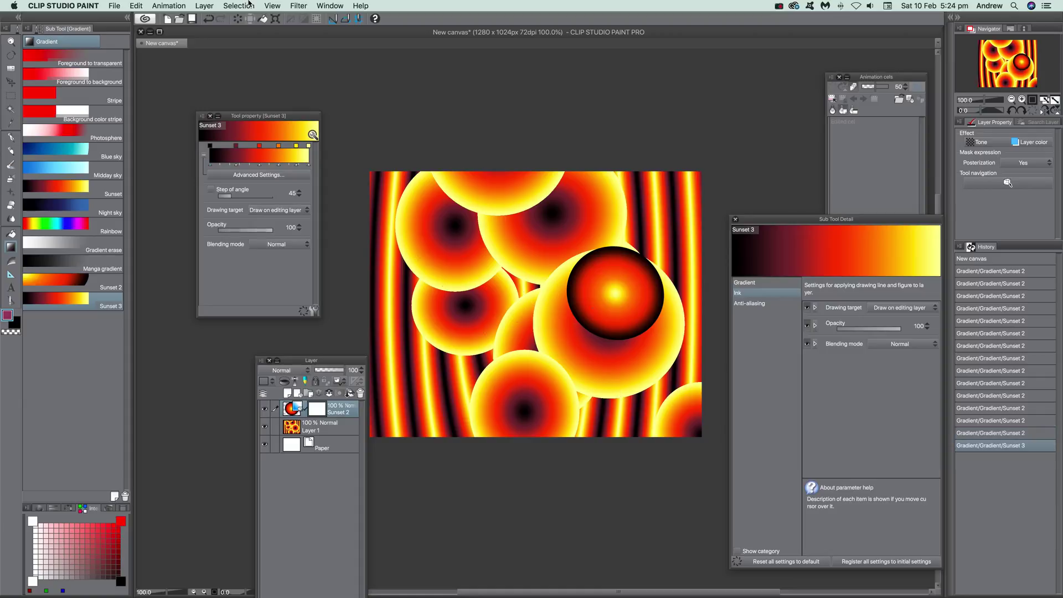
Step: Add a new raster layer above the Sunset 2 gradient layer
{"action": "left_click", "coordinate": [205, 6]}
{"action": "left_click", "coordinate": [144, 65]}
{"action": "left_click", "coordinate": [209, 8]}
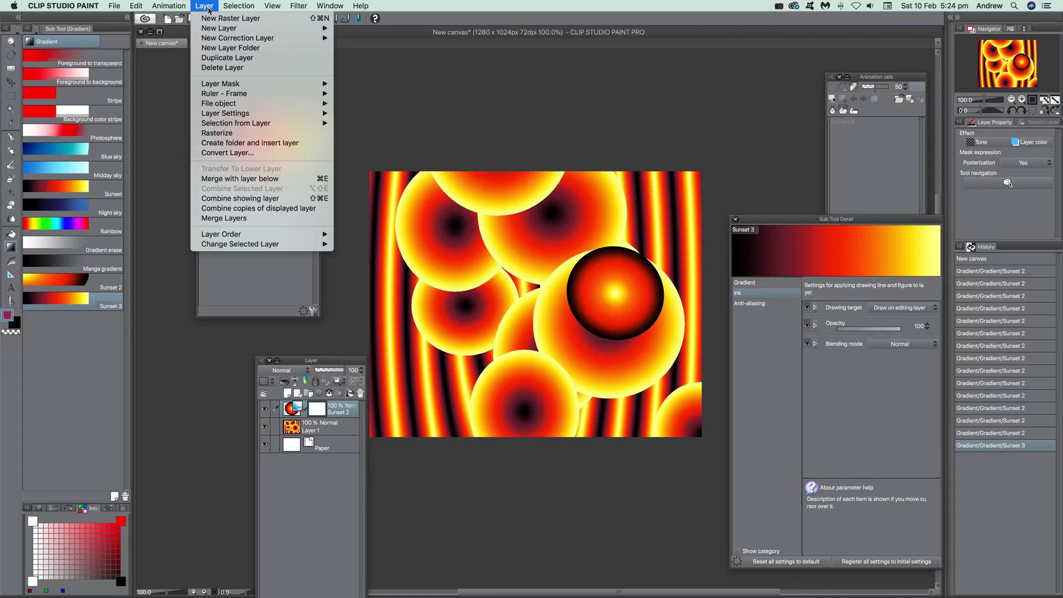
{"action": "left_click", "coordinate": [217, 18]}
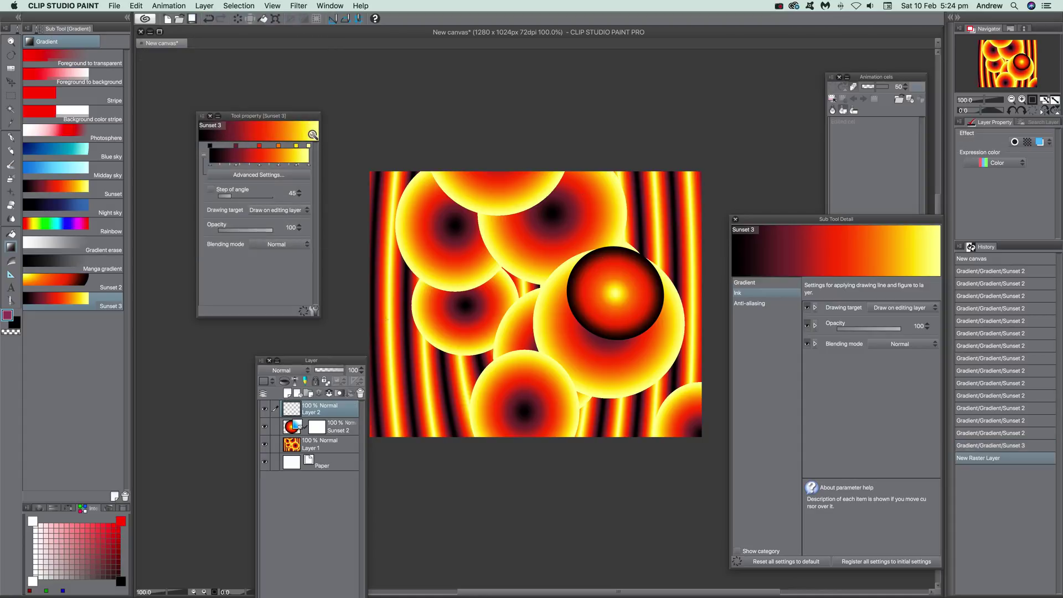
Step: Draw diagonal Sunset 3 gradients across the new raster layer, running from black at the upper left to yellow at the lower right
{"action": "left_click_drag", "start_coordinate": [444, 347], "coordinate": [572, 434]}
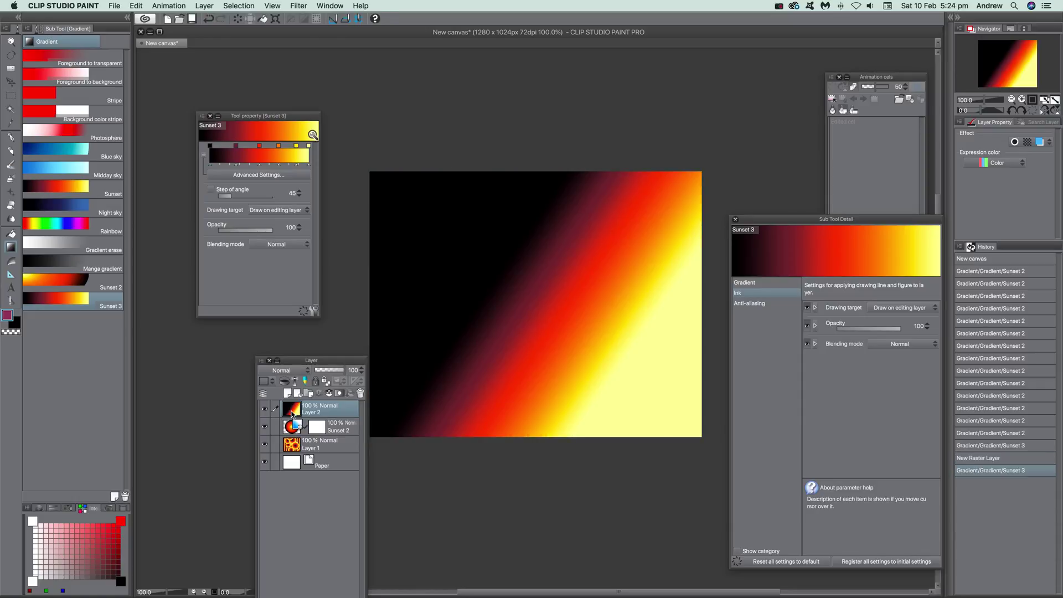
{"action": "mouse_move", "coordinate": [506, 382]}
{"action": "left_mouse_down"}
{"action": "mouse_move", "coordinate": [586, 304]}
{"action": "mouse_move", "coordinate": [506, 382]}
{"action": "left_mouse_up"}
{"action": "left_click_drag", "start_coordinate": [641, 214], "coordinate": [673, 361]}
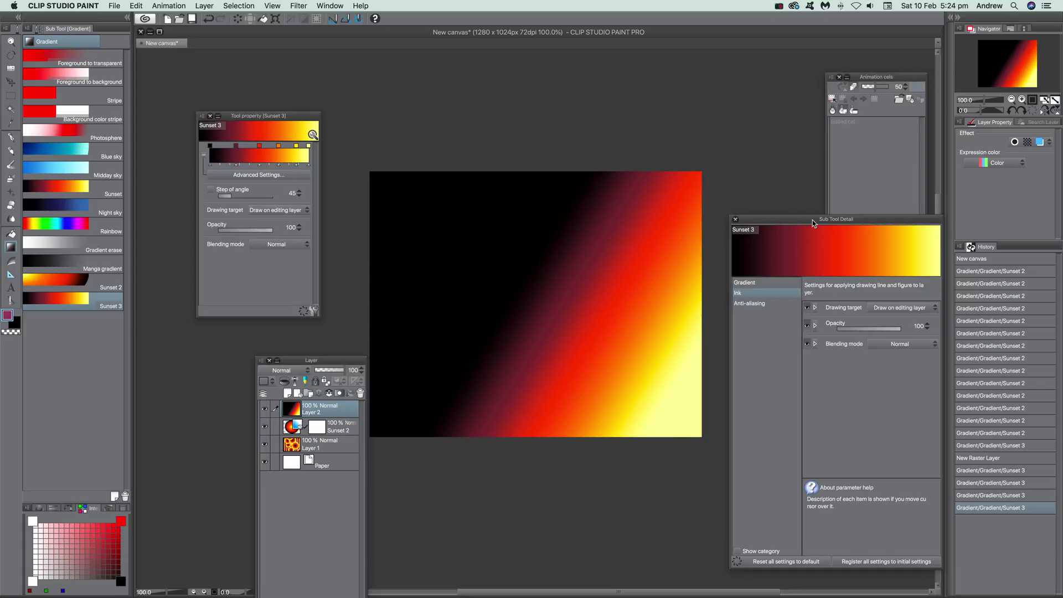
Step: Move the sub tool details over the canvas edge and inspect the Sunset 3 color nodes and gradient sets in the gradient editor
{"action": "left_click_drag", "start_coordinate": [814, 221], "coordinate": [719, 222]}
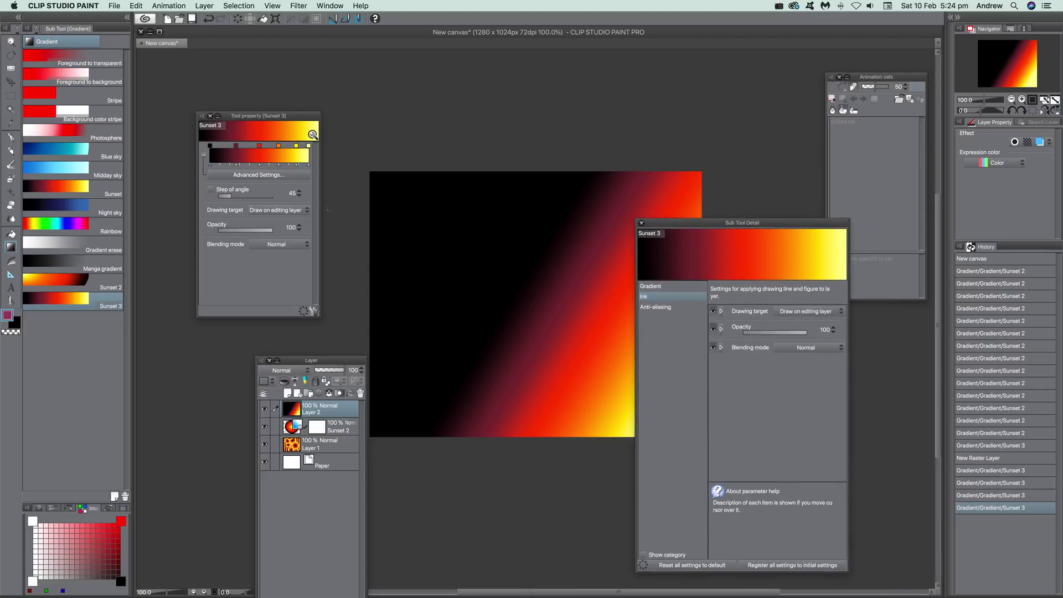
{"action": "left_click", "coordinate": [275, 177]}
{"action": "left_click_drag", "start_coordinate": [811, 204], "coordinate": [908, 207]}
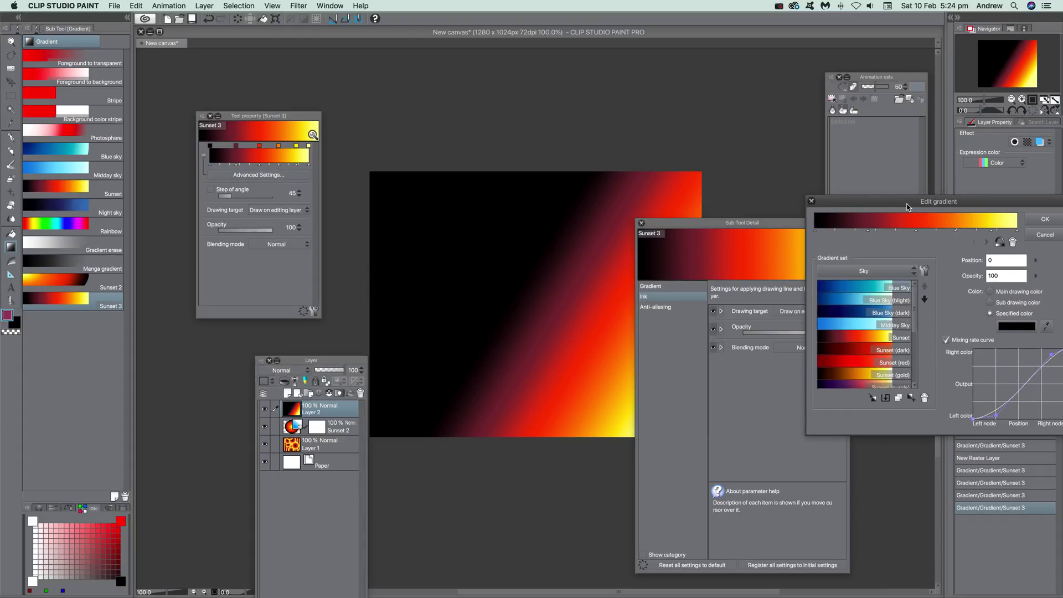
{"action": "left_click", "coordinate": [1046, 220]}
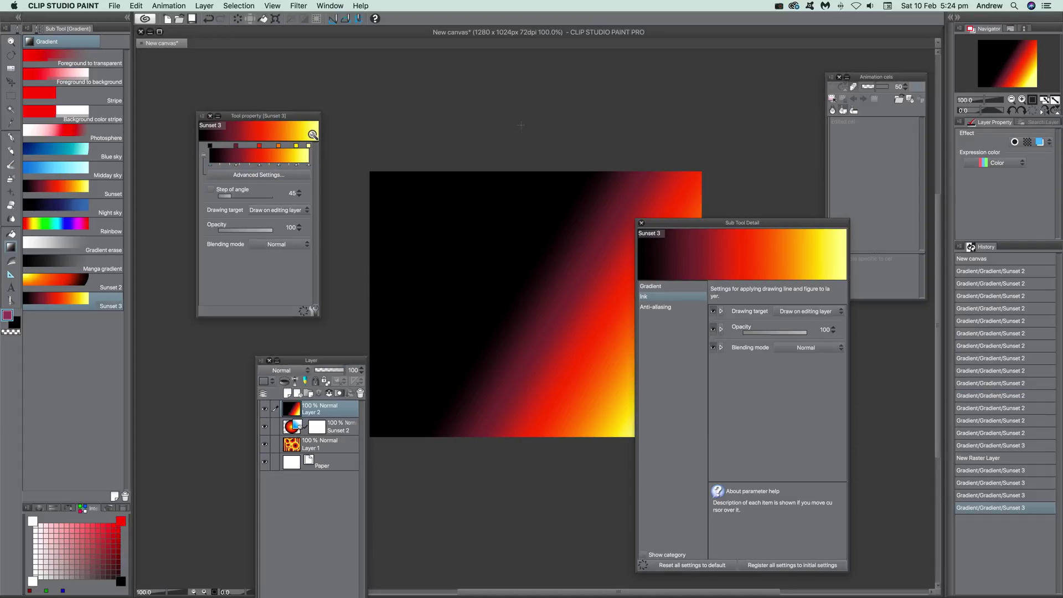
Step: Set Sunset 3's drawing target to Create gradient layer and show its gradient pattern settings
{"action": "left_click", "coordinate": [797, 312]}
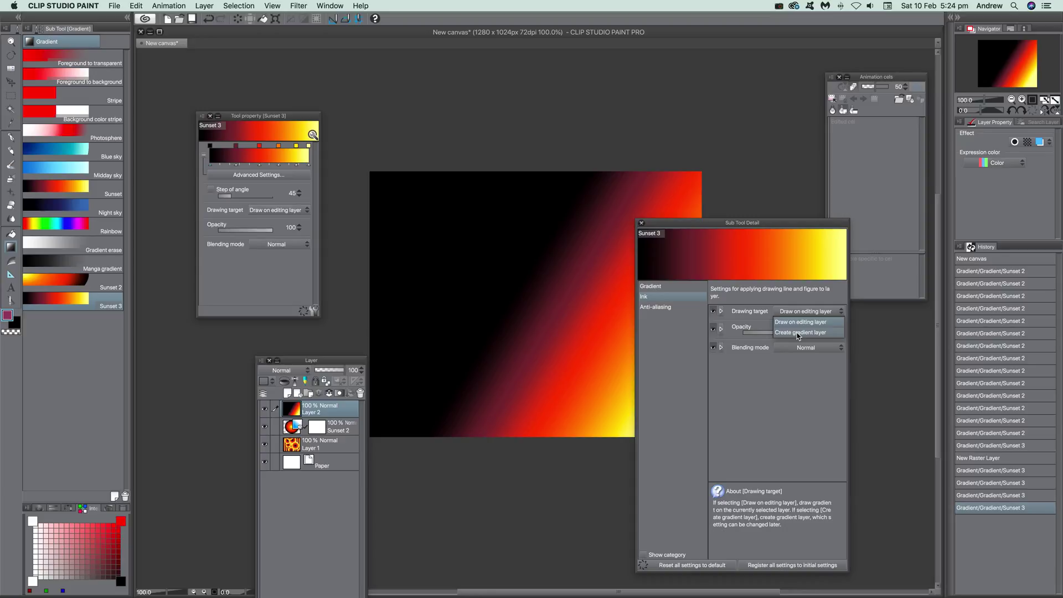
{"action": "left_click", "coordinate": [799, 333]}
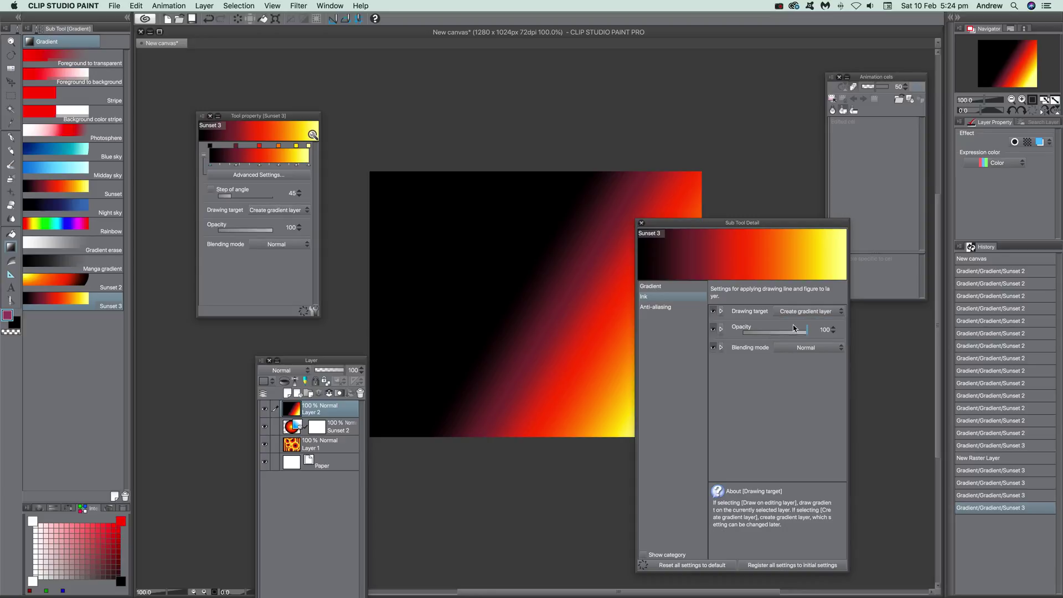
{"action": "left_click", "coordinate": [653, 287]}
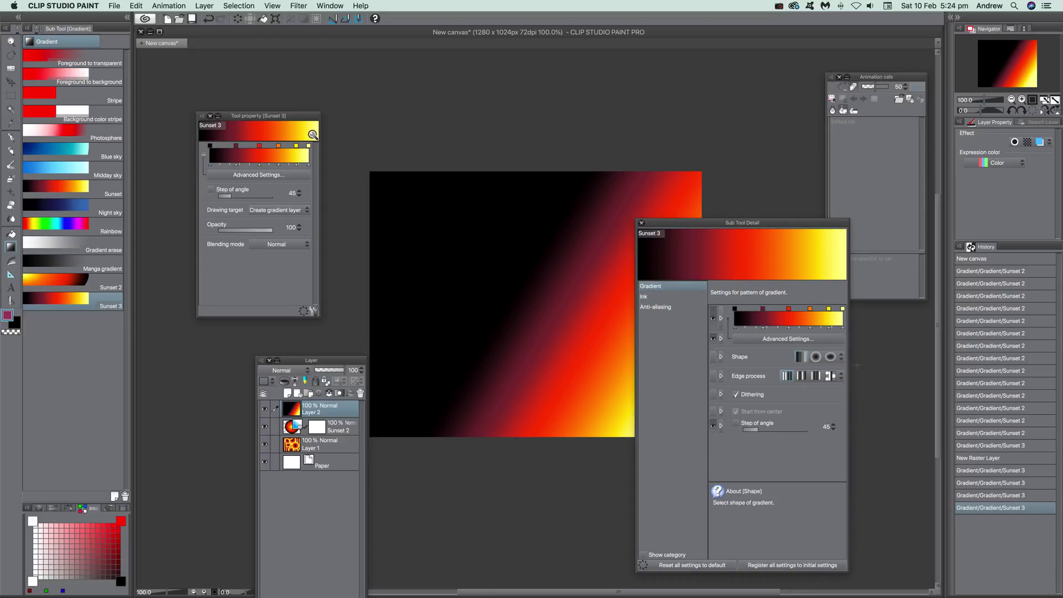
{"action": "left_click", "coordinate": [648, 298]}
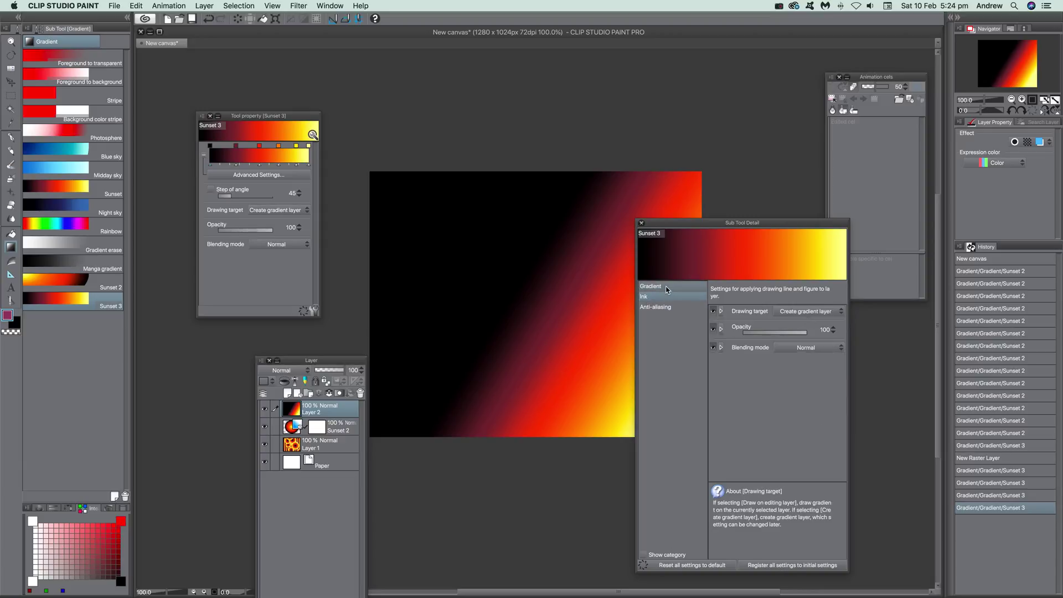
{"action": "left_click", "coordinate": [667, 288]}
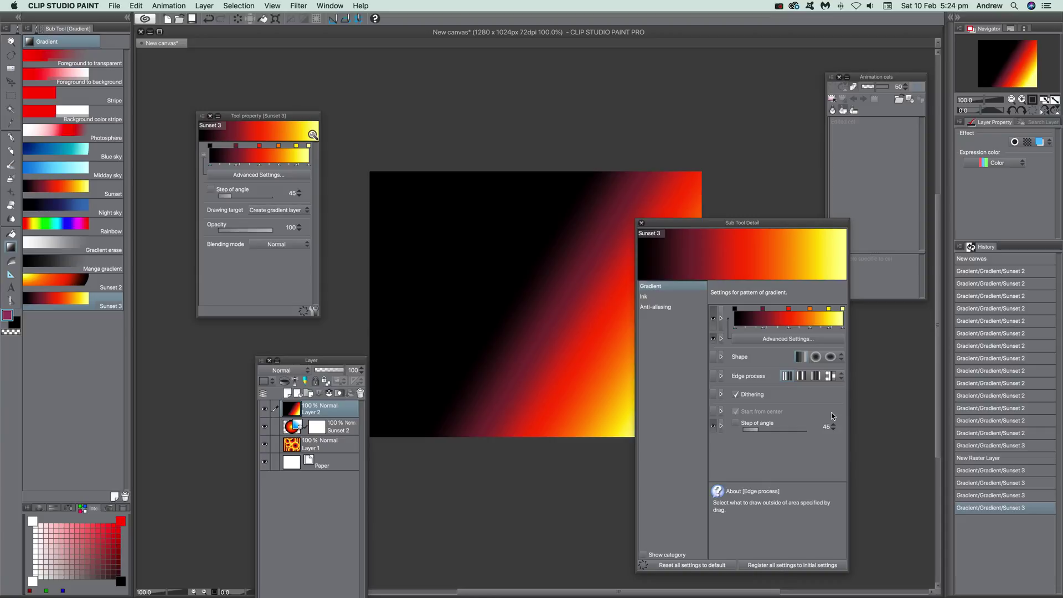
Step: Draw an ellipse-shaped and a circle-shaped Sunset 3 gradient on the canvas as new gradient layers
{"action": "left_click", "coordinate": [819, 358]}
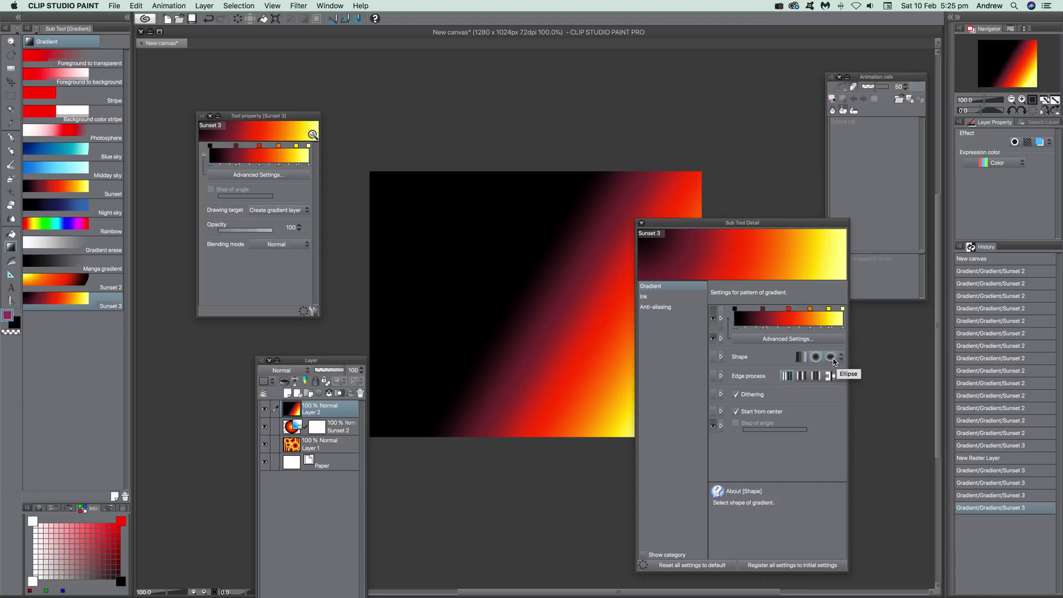
{"action": "left_click", "coordinate": [834, 360]}
{"action": "left_click_drag", "start_coordinate": [494, 260], "coordinate": [547, 335]}
{"action": "left_click", "coordinate": [816, 357]}
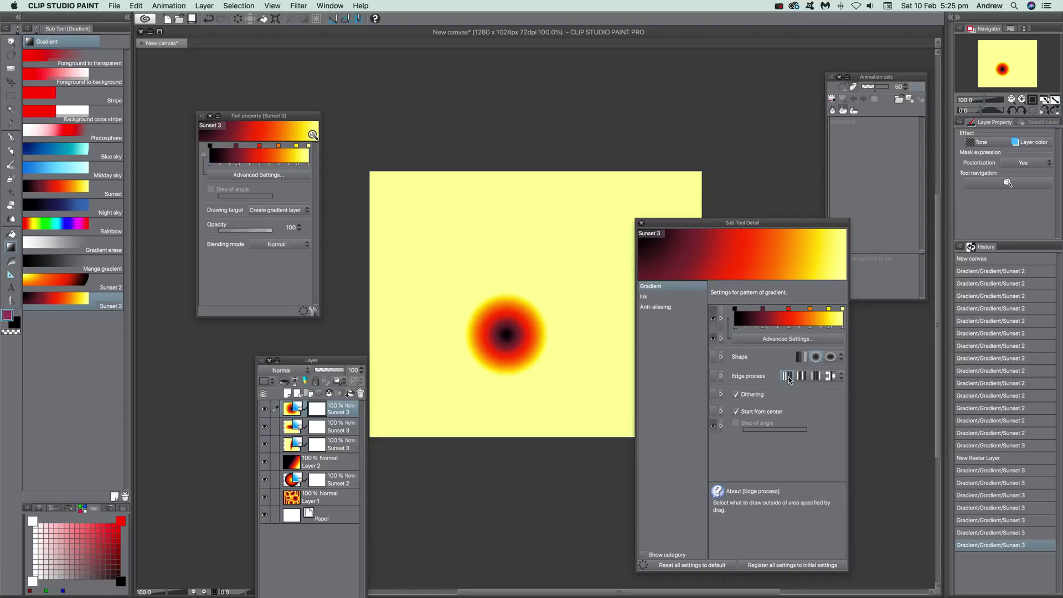
Step: Show Sunset 3's Edge process setting in its tool properties
{"action": "right_click", "coordinate": [722, 377]}
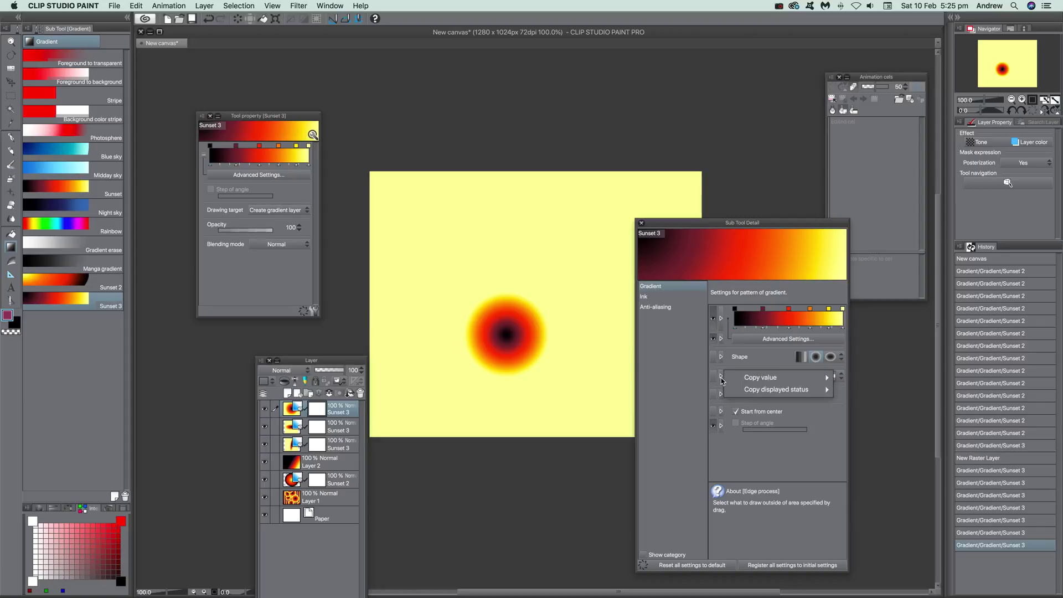
{"action": "left_click", "coordinate": [709, 395]}
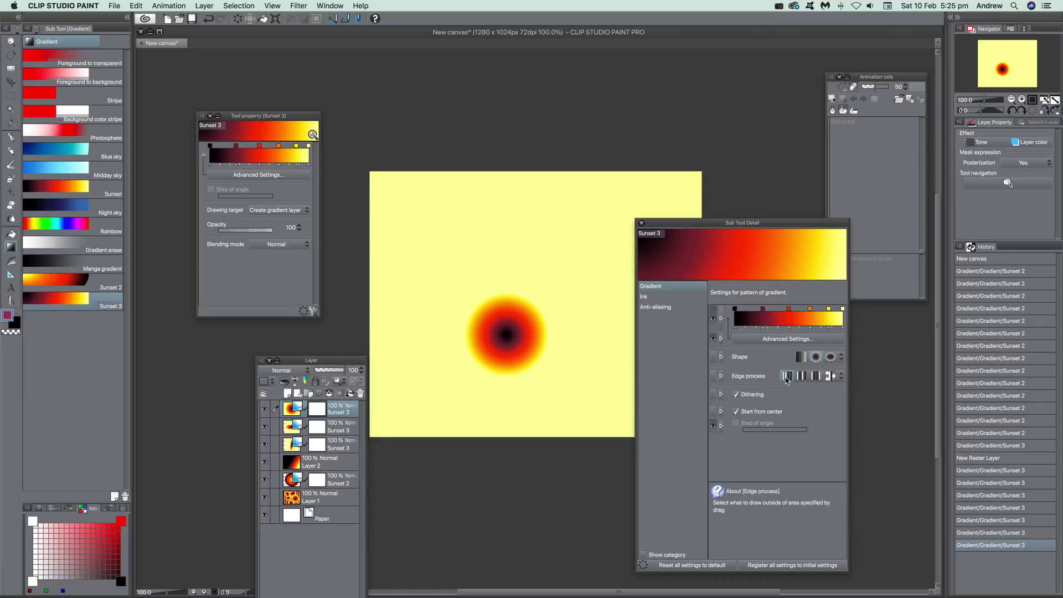
{"action": "left_click", "coordinate": [714, 377]}
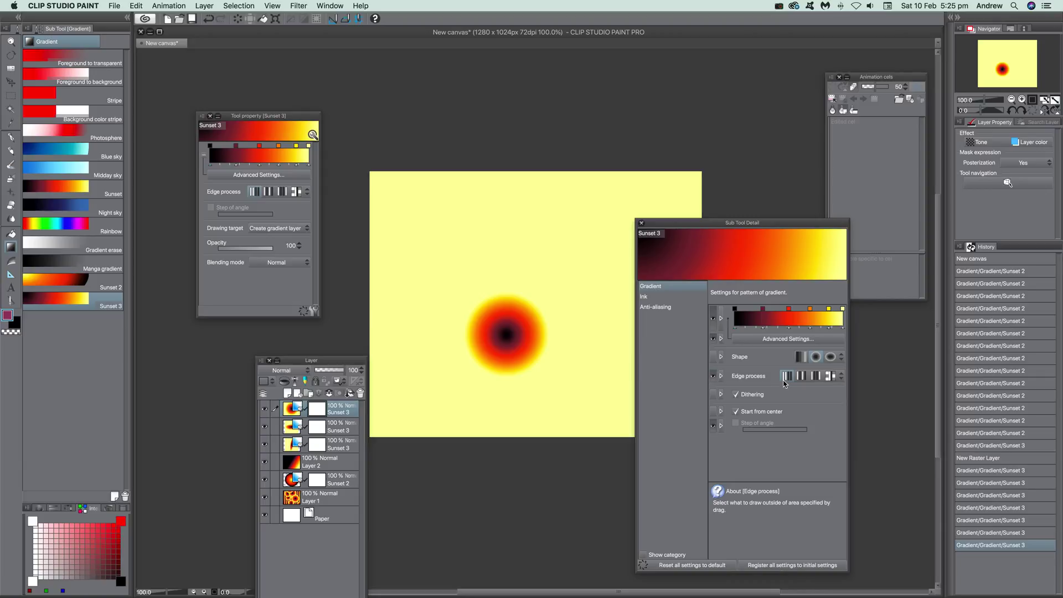
Step: Switch the edge process to repeating and draw circle-shaped Sunset 3 gradients with different ring widths across the canvas
{"action": "left_click", "coordinate": [803, 377]}
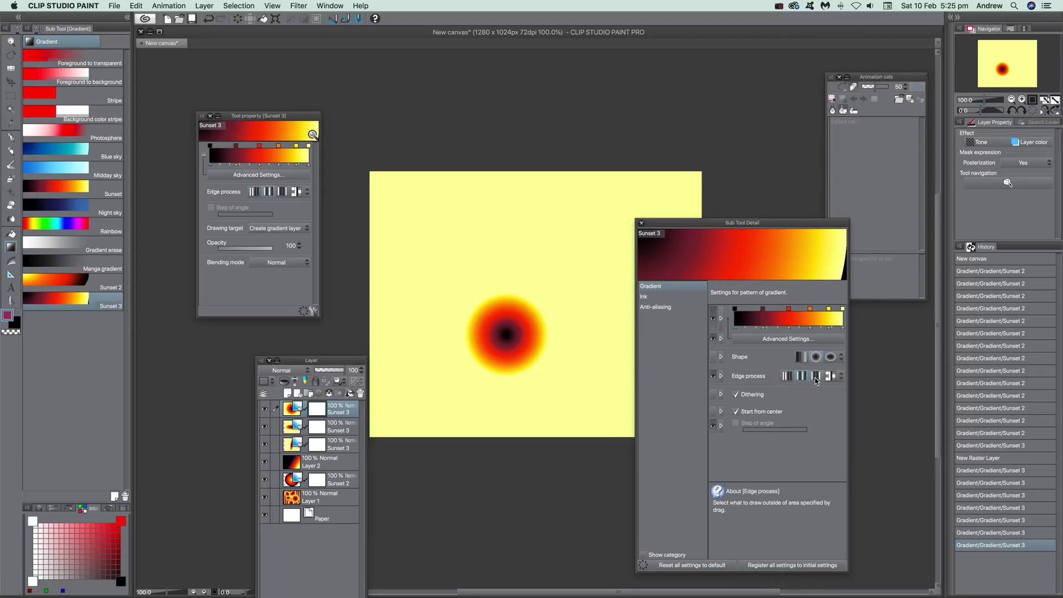
{"action": "left_click_drag", "start_coordinate": [596, 316], "coordinate": [521, 357]}
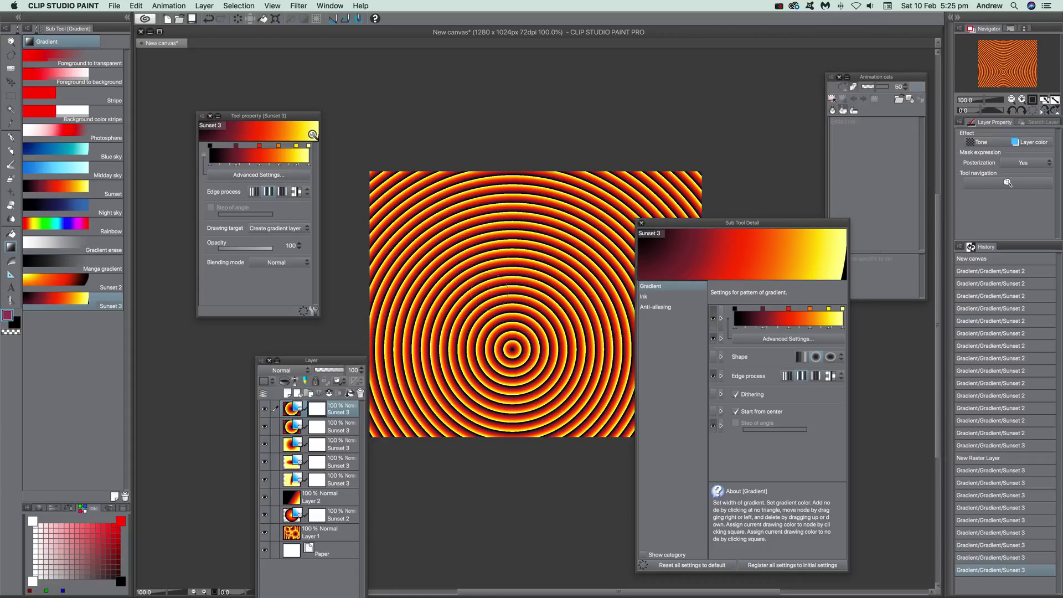
{"action": "left_click_drag", "start_coordinate": [489, 292], "coordinate": [504, 304]}
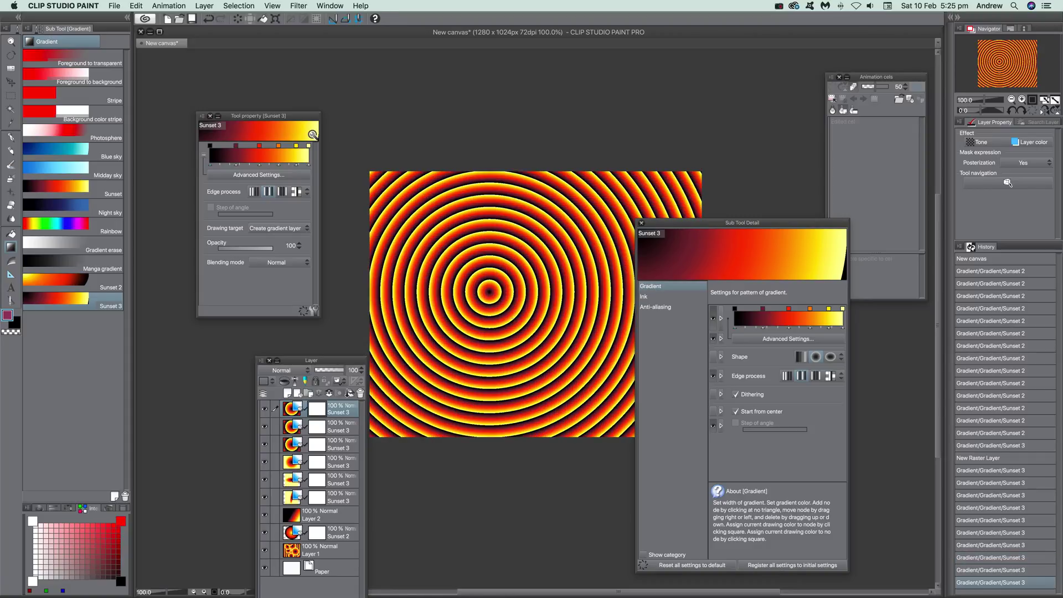
{"action": "left_click_drag", "start_coordinate": [464, 360], "coordinate": [469, 363]}
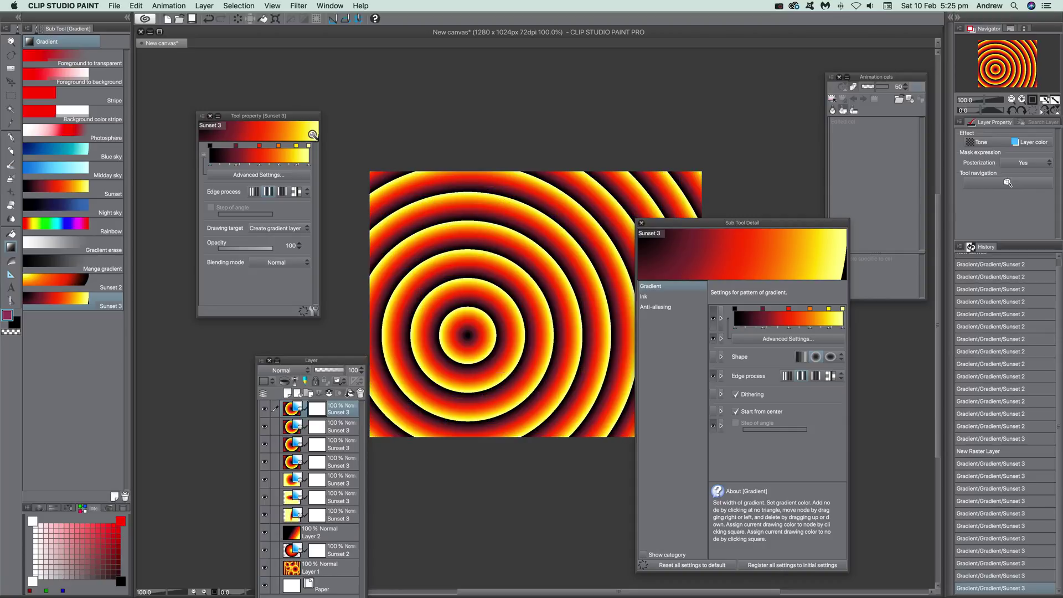
{"action": "left_click_drag", "start_coordinate": [421, 283], "coordinate": [543, 363]}
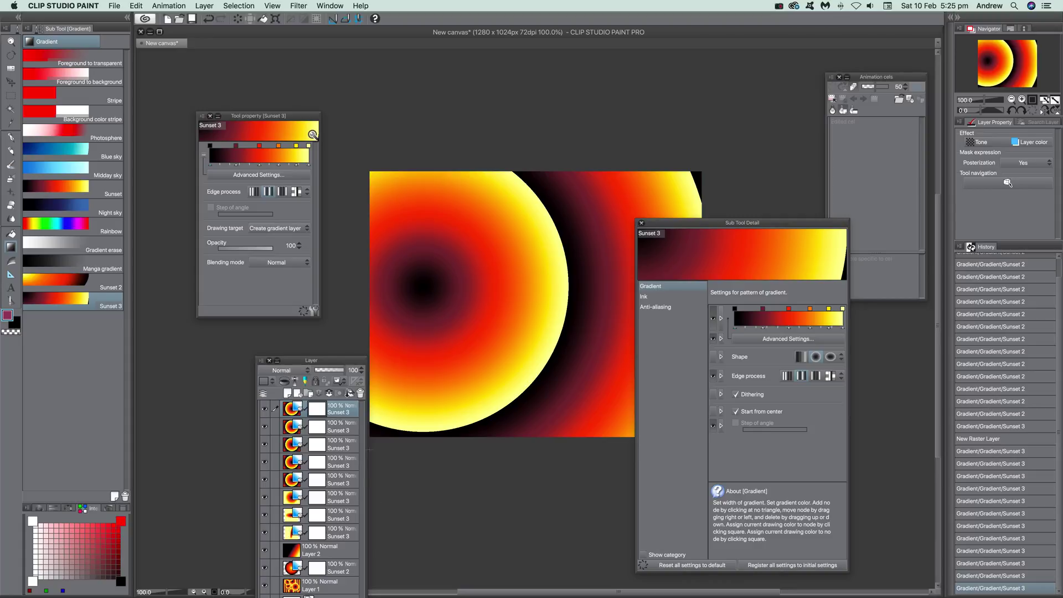
{"action": "left_click_drag", "start_coordinate": [457, 318], "coordinate": [450, 310]}
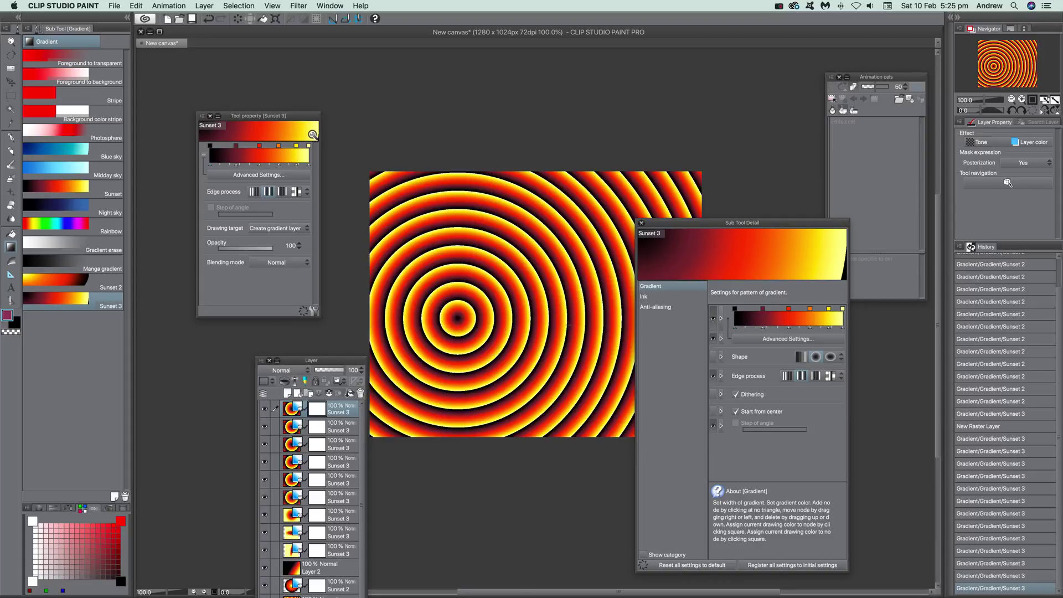
Step: Set the edge process to alternate the color direction, and draw gradients with the circle shape and with the straight-line shape
{"action": "left_click", "coordinate": [816, 378]}
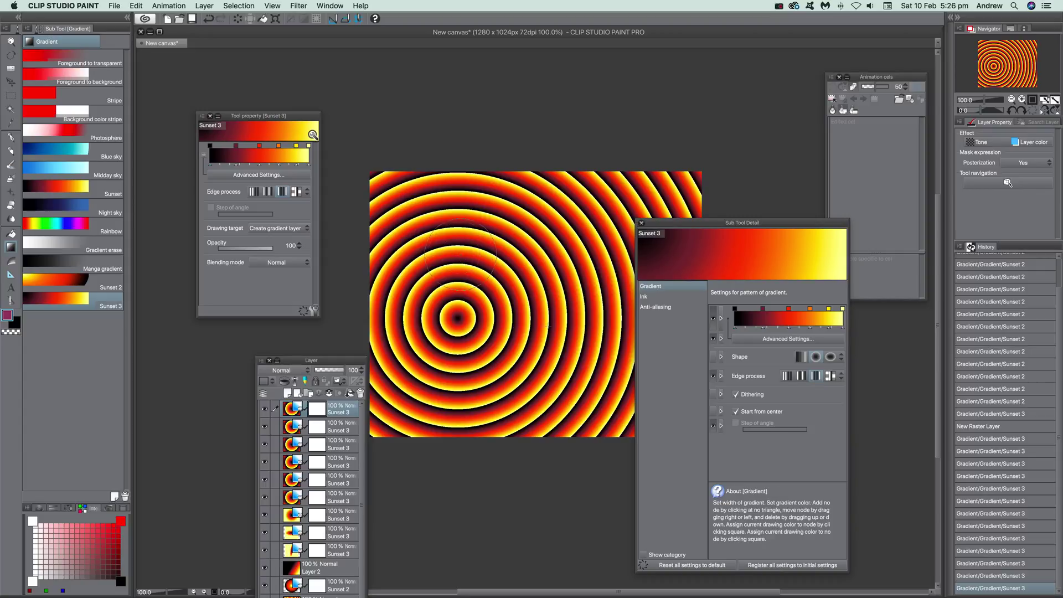
{"action": "left_click_drag", "start_coordinate": [547, 326], "coordinate": [547, 325]}
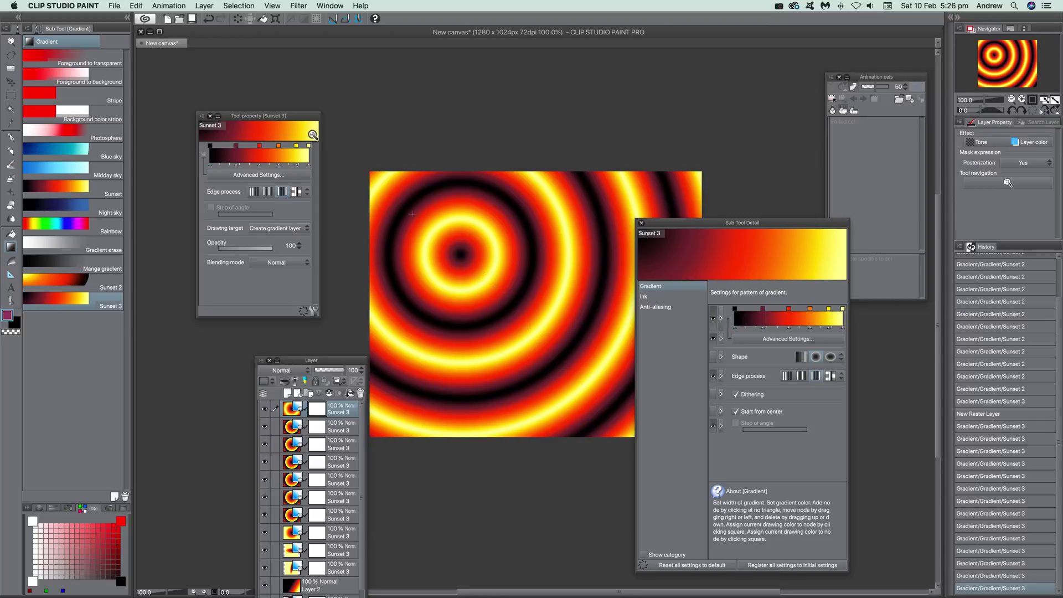
{"action": "left_click_drag", "start_coordinate": [471, 270], "coordinate": [480, 279]}
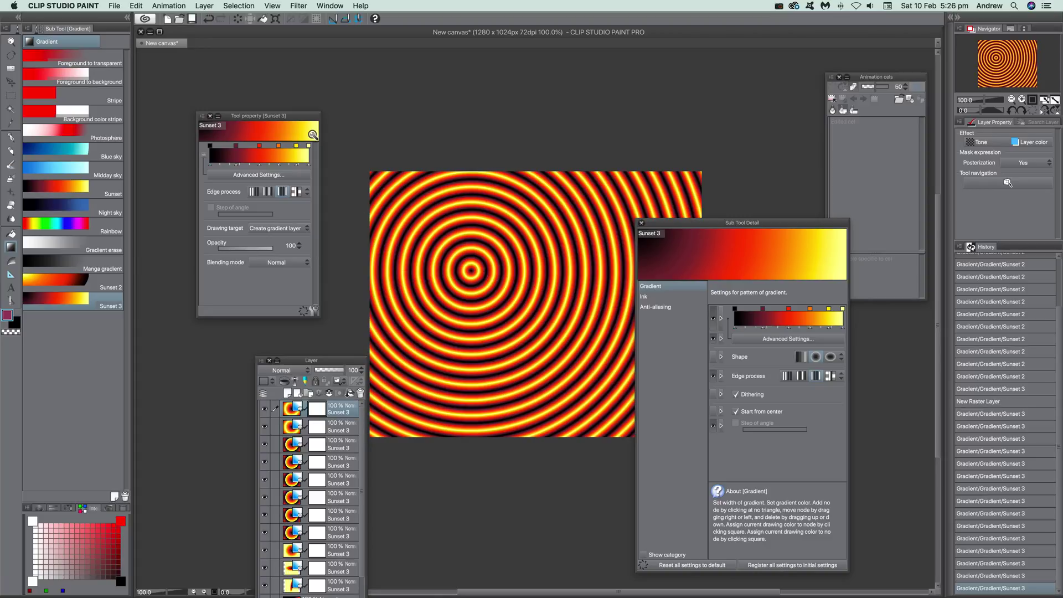
{"action": "left_click", "coordinate": [802, 356]}
{"action": "mouse_move", "coordinate": [476, 293]}
{"action": "left_mouse_down"}
{"action": "mouse_move", "coordinate": [458, 298]}
{"action": "mouse_move", "coordinate": [473, 283]}
{"action": "mouse_move", "coordinate": [478, 291]}
{"action": "left_mouse_up"}
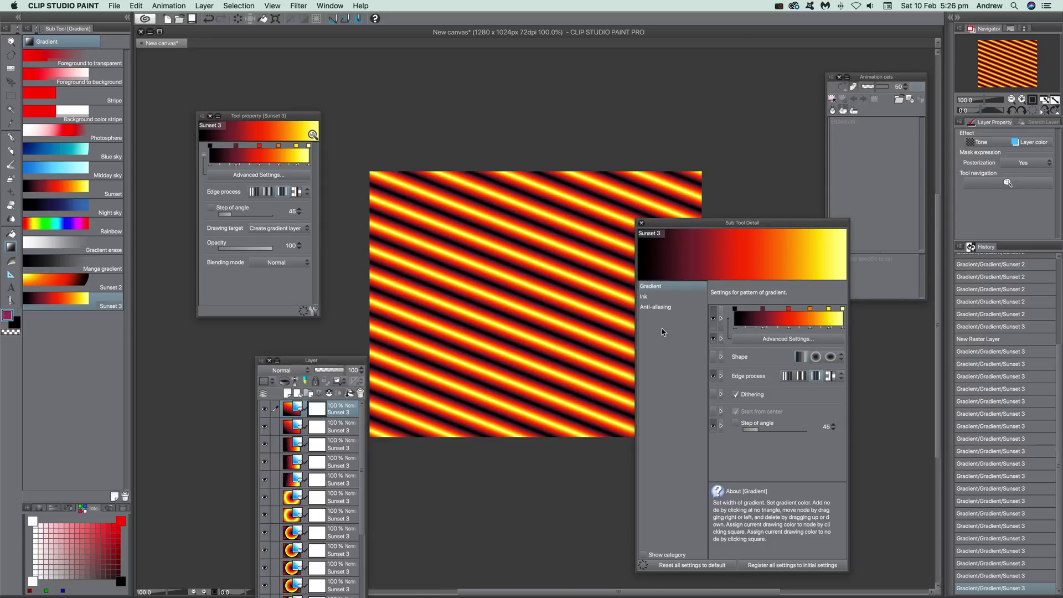
Step: Draw three separate circle-shaped gradients with the area outside their edges left undrawn, and turn off Start from center
{"action": "left_click", "coordinate": [820, 356]}
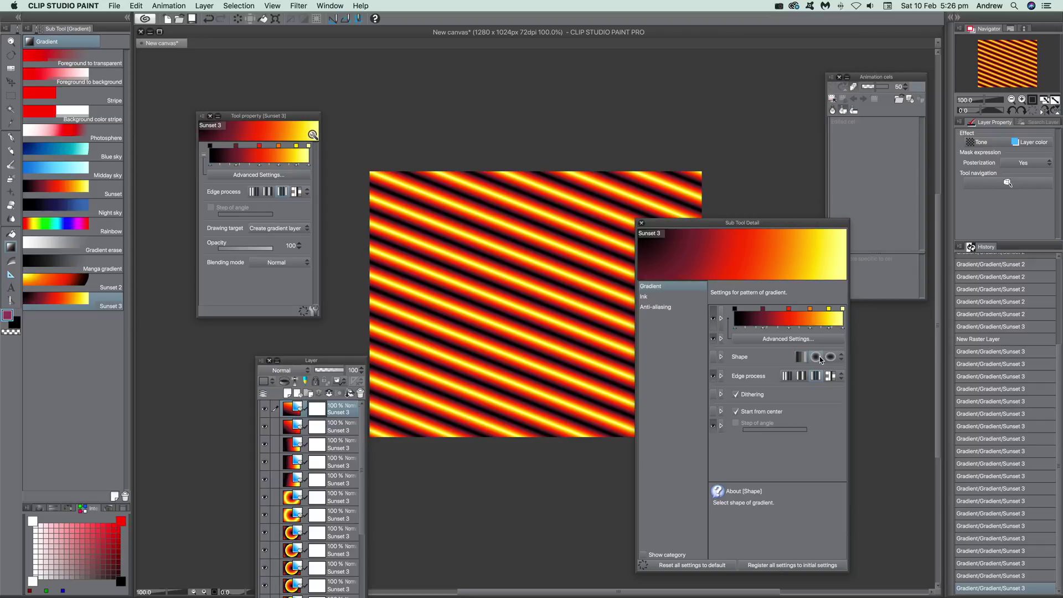
{"action": "left_click", "coordinate": [842, 378]}
{"action": "left_click", "coordinate": [808, 440]}
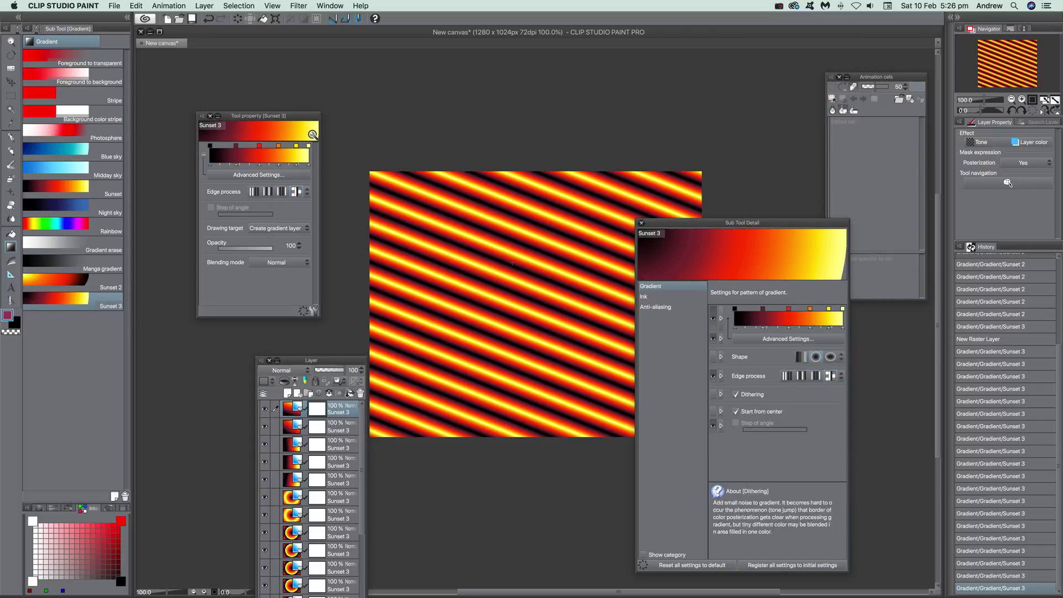
{"action": "left_click_drag", "start_coordinate": [508, 280], "coordinate": [522, 265]}
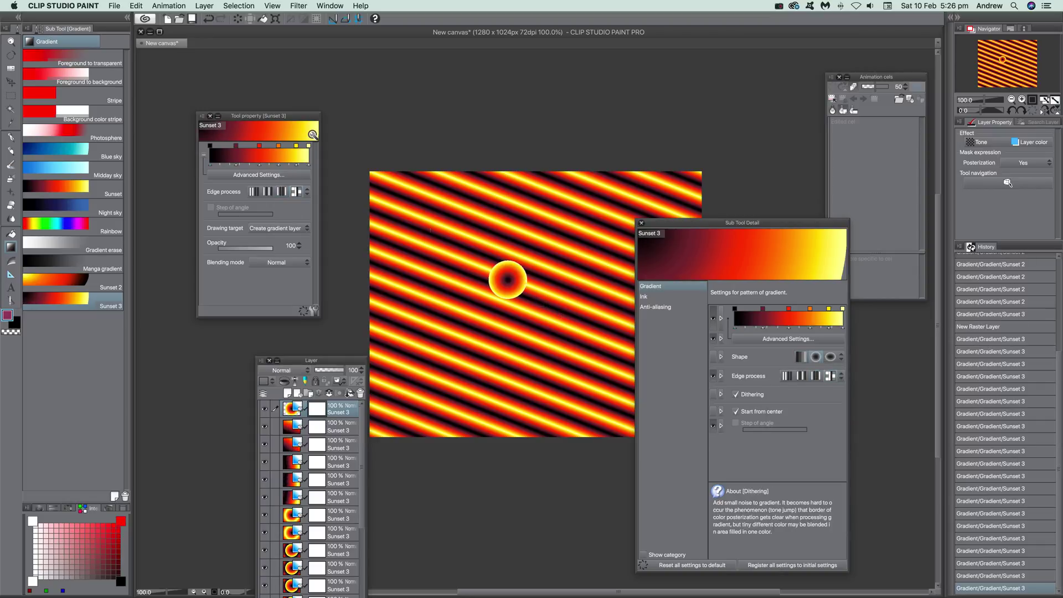
{"action": "mouse_move", "coordinate": [465, 331]}
{"action": "left_mouse_down"}
{"action": "mouse_move", "coordinate": [459, 346]}
{"action": "mouse_move", "coordinate": [469, 314]}
{"action": "mouse_move", "coordinate": [464, 366]}
{"action": "left_mouse_up"}
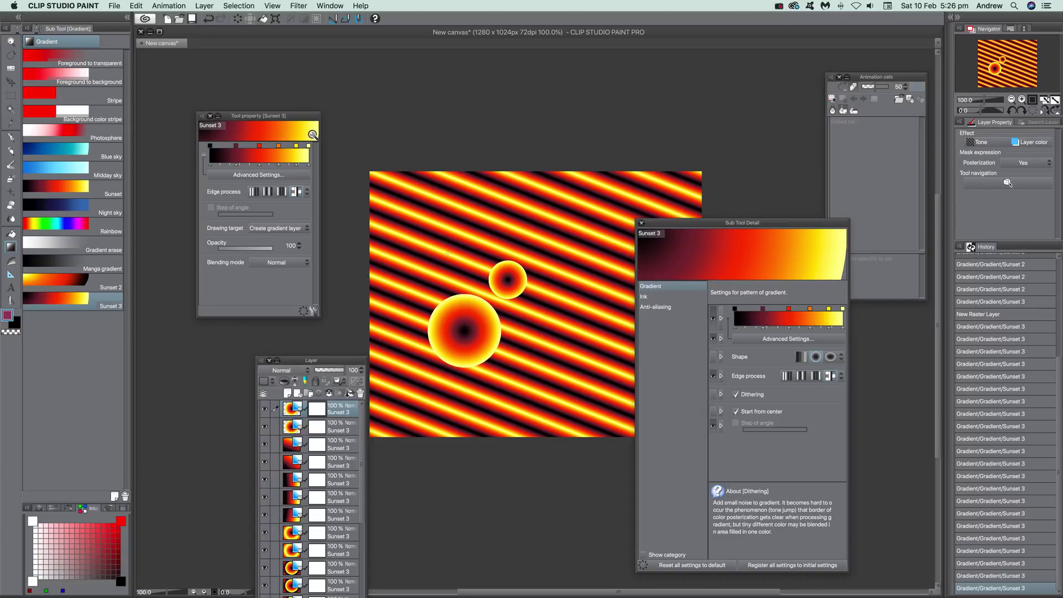
{"action": "left_click_drag", "start_coordinate": [450, 256], "coordinate": [482, 256]}
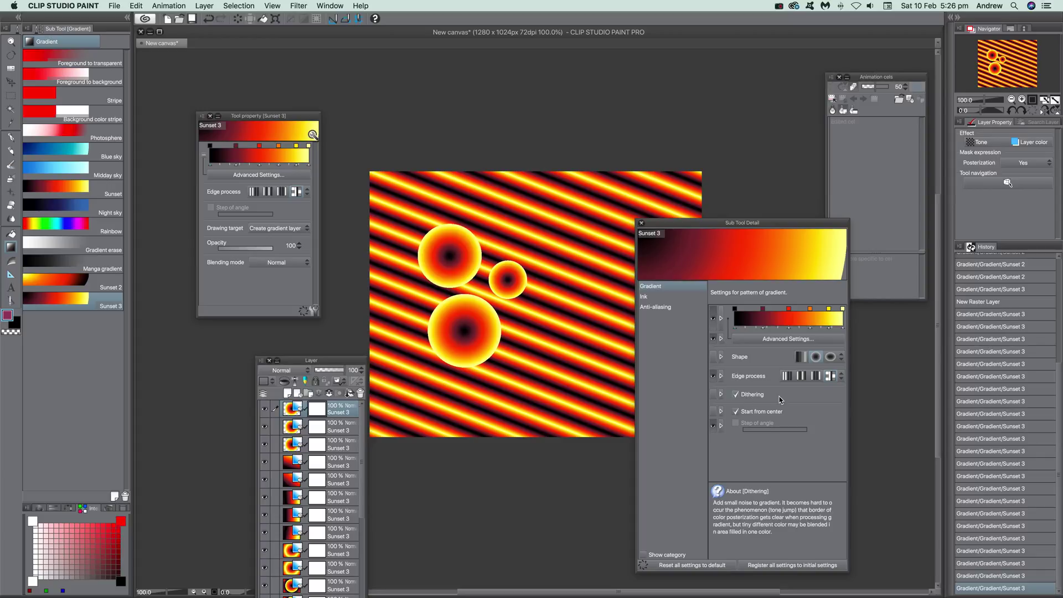
{"action": "left_click", "coordinate": [737, 412]}
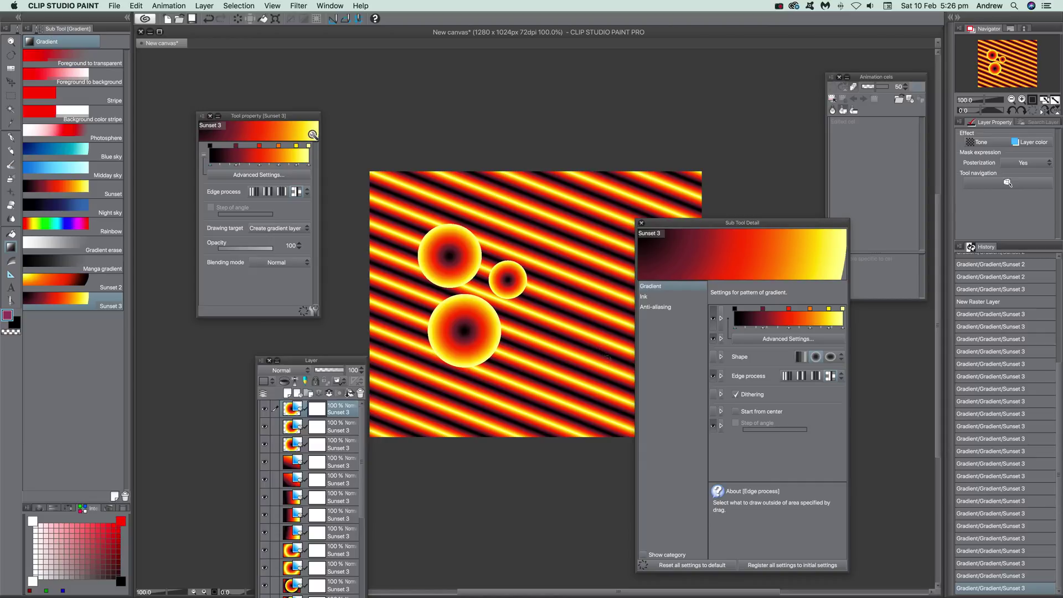
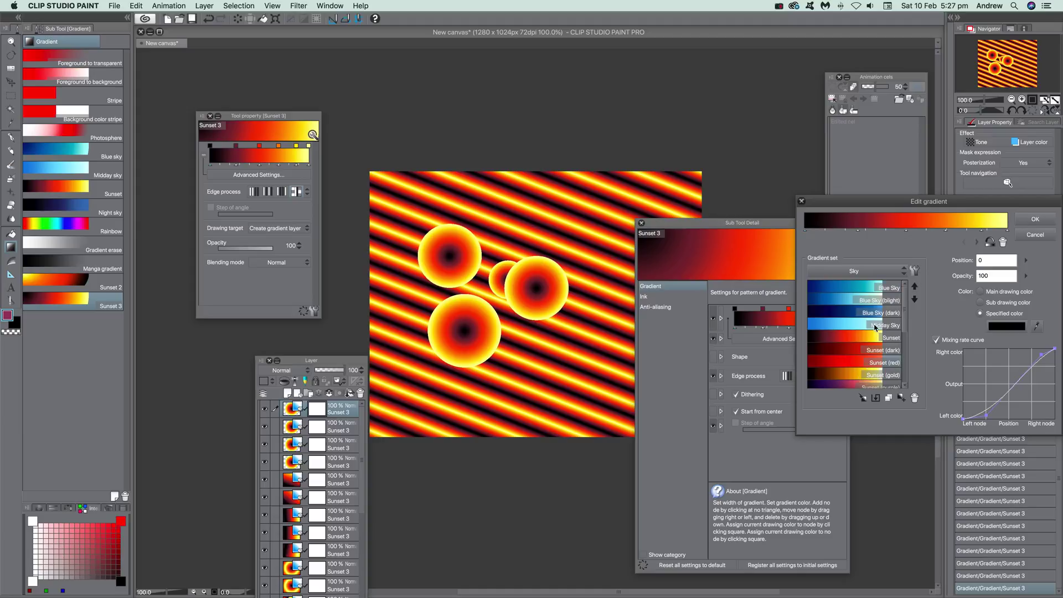
Step: Load the Blue Sky (dark) and Blue Sky (blight) presets in the gradient editor, and return to the Sunset preset
{"action": "double_click", "coordinate": [845, 313]}
{"action": "double_click", "coordinate": [857, 300]}
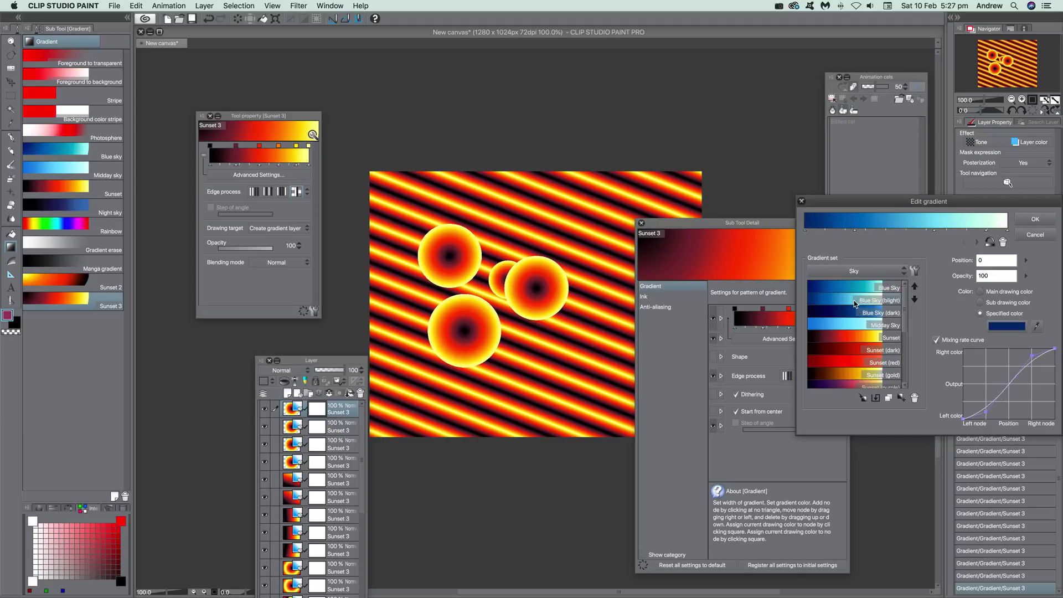
{"action": "double_click", "coordinate": [854, 338]}
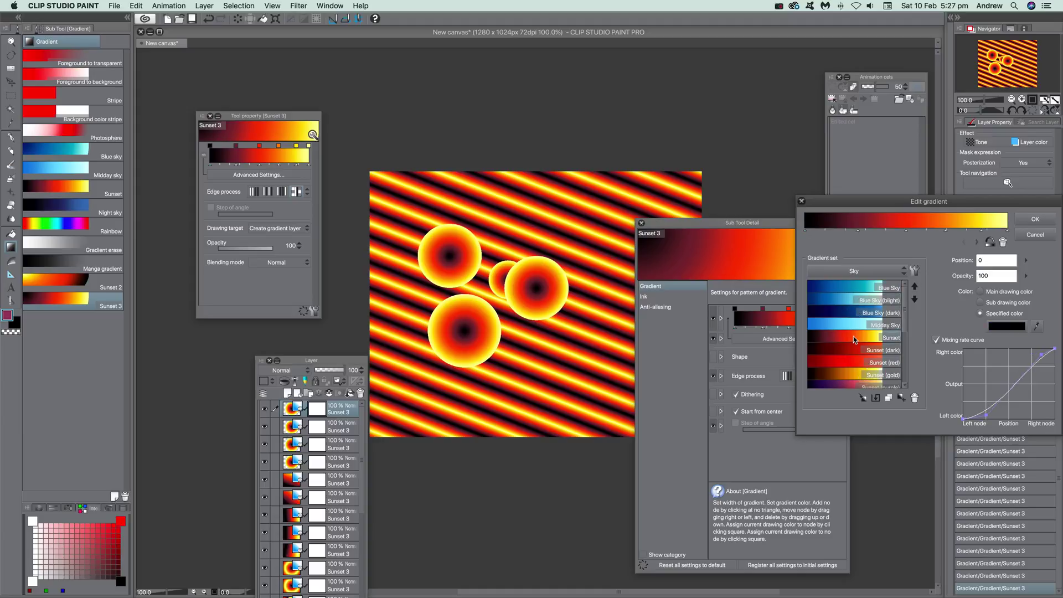
Step: Reverse the gradient and try reshaping the mixing rate curve of the red node at position 50, switching the curve off and on
{"action": "left_click", "coordinate": [990, 244]}
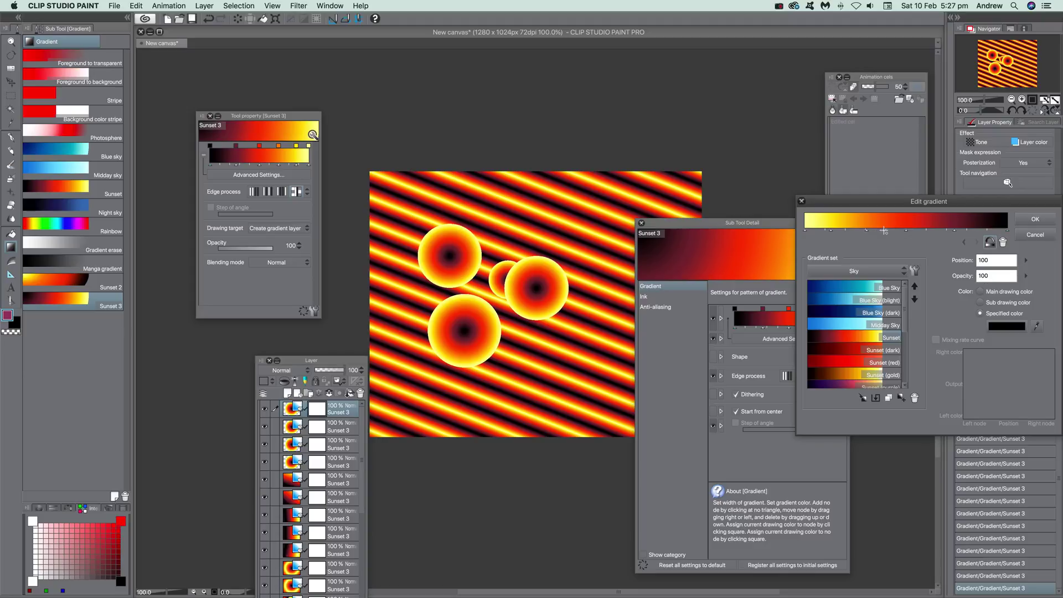
{"action": "left_click", "coordinate": [907, 231]}
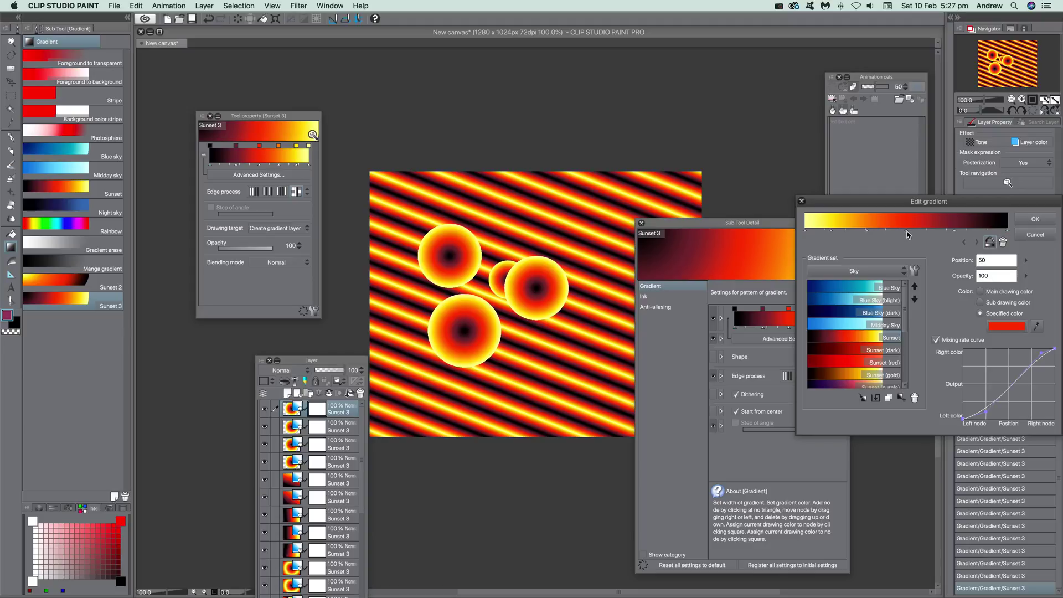
{"action": "left_click_drag", "start_coordinate": [1016, 388], "coordinate": [993, 359]}
{"action": "left_click_drag", "start_coordinate": [1002, 364], "coordinate": [1039, 394]}
{"action": "left_click", "coordinate": [994, 359]}
{"action": "left_click_drag", "start_coordinate": [995, 363], "coordinate": [1025, 373]}
{"action": "left_click", "coordinate": [937, 340]}
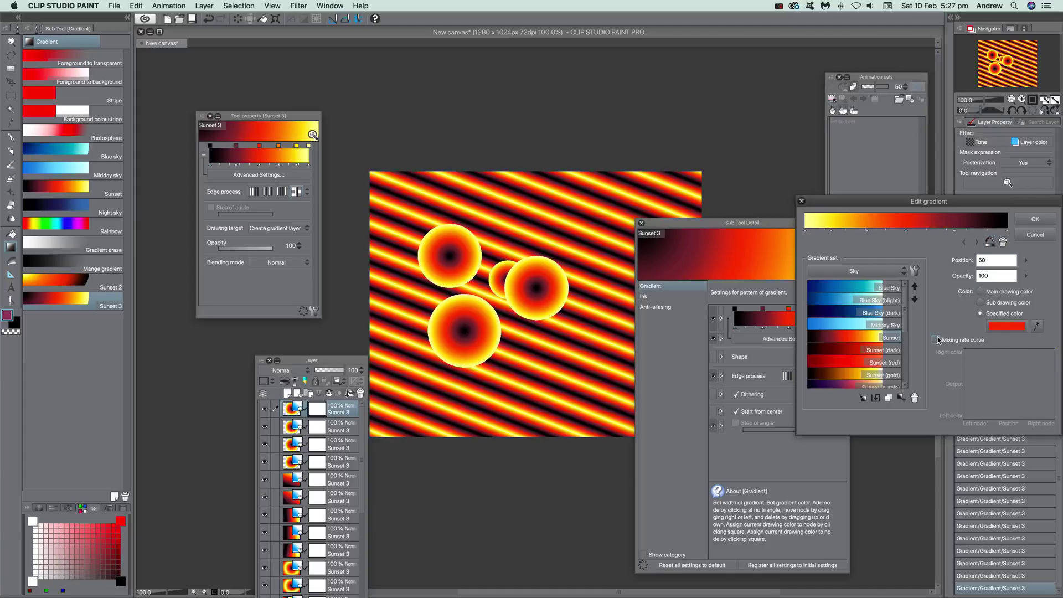
{"action": "left_click", "coordinate": [937, 341]}
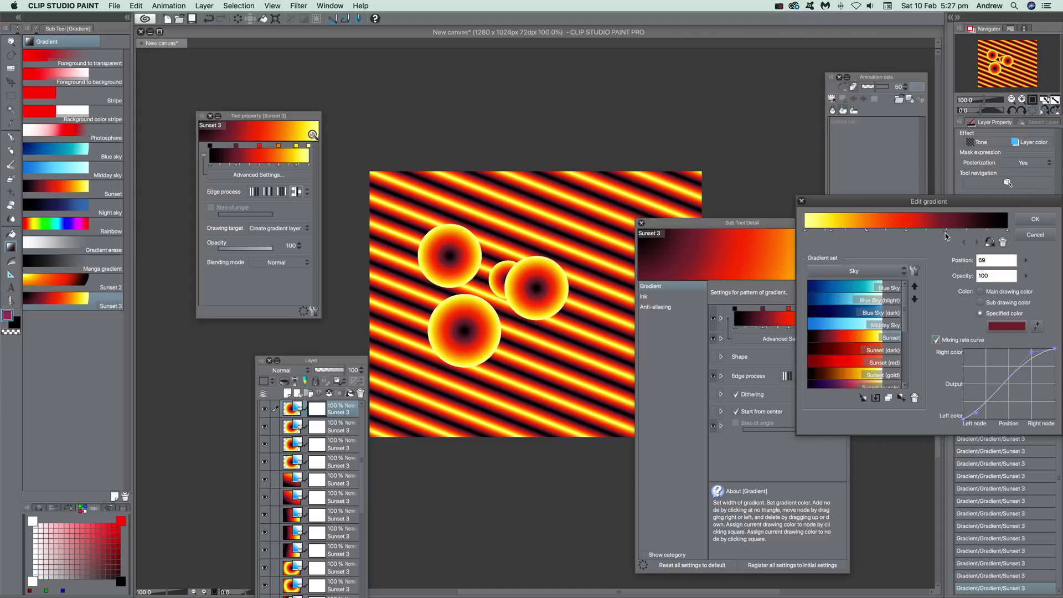
Step: Move the dark red node to position 76, replace the middle red node with one at 56, and reload the Sunset preset
{"action": "left_click", "coordinate": [971, 232]}
{"action": "left_click_drag", "start_coordinate": [973, 236], "coordinate": [921, 255]}
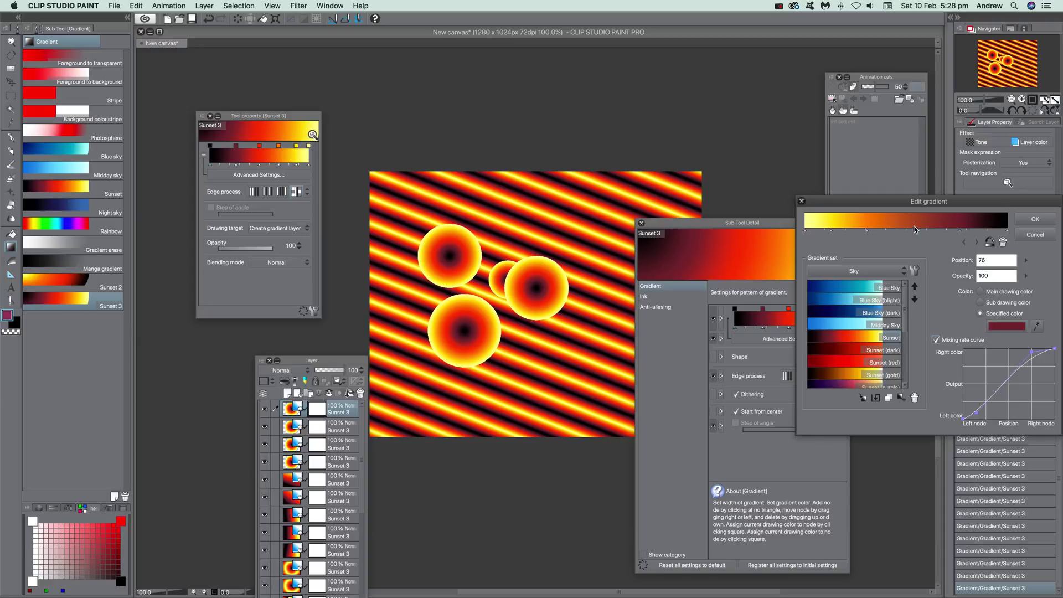
{"action": "left_click", "coordinate": [919, 232]}
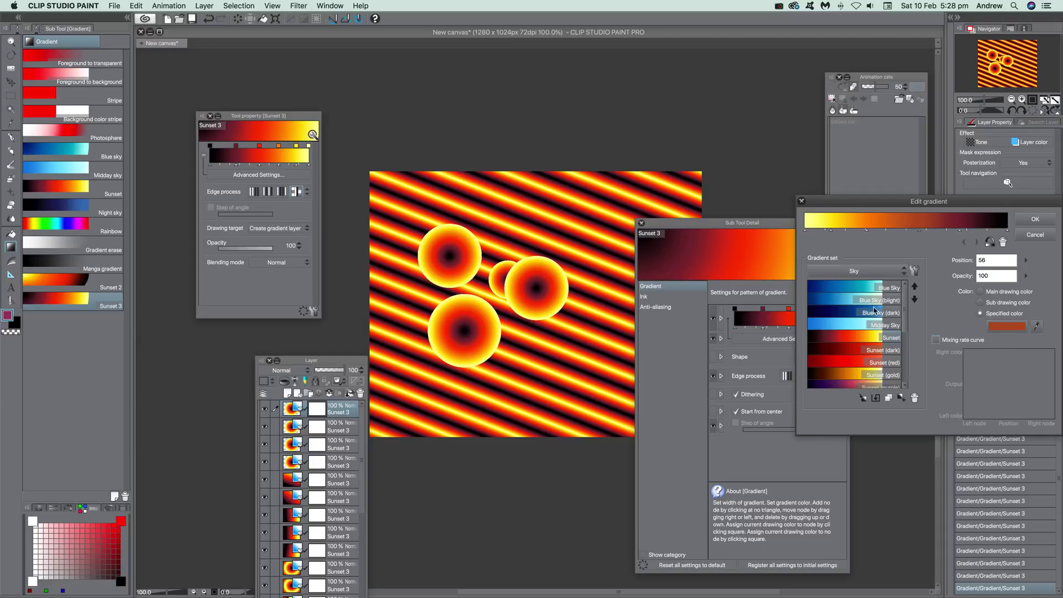
{"action": "left_click", "coordinate": [866, 339]}
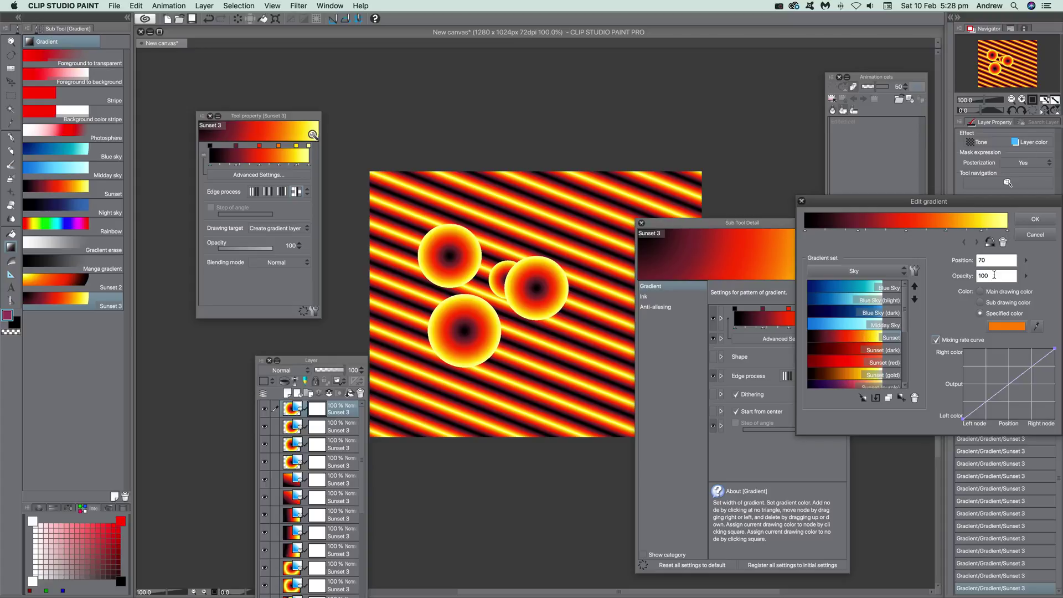
Step: Set the opacity of the orange node at position 70 to 20, and put it back to 100
{"action": "left_click_drag", "start_coordinate": [995, 275], "coordinate": [961, 270]}
{"action": "type", "text": "20"}
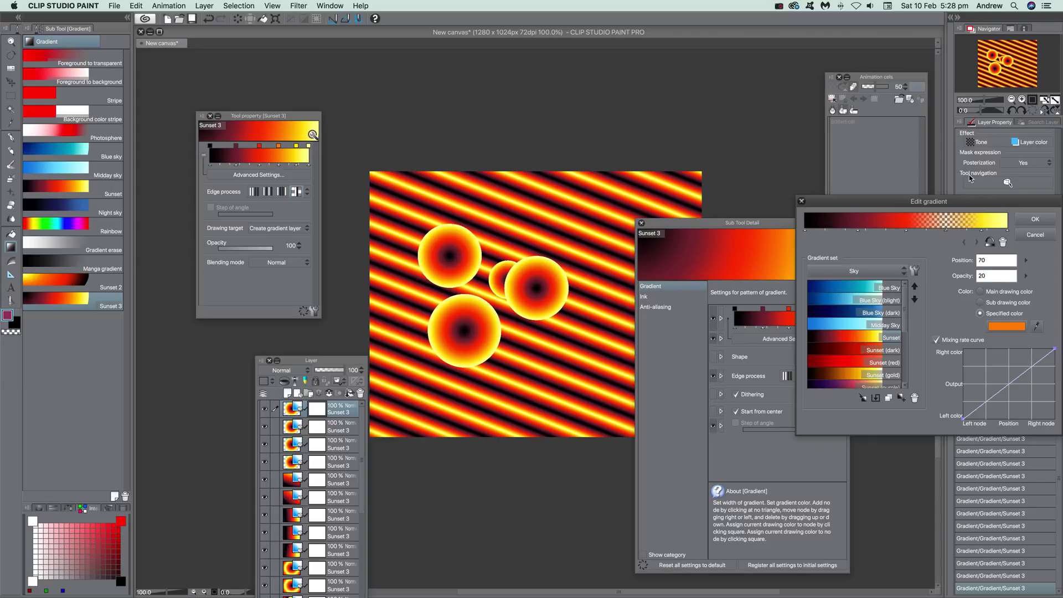
{"action": "double_click", "coordinate": [995, 276]}
{"action": "type", "text": "100"}
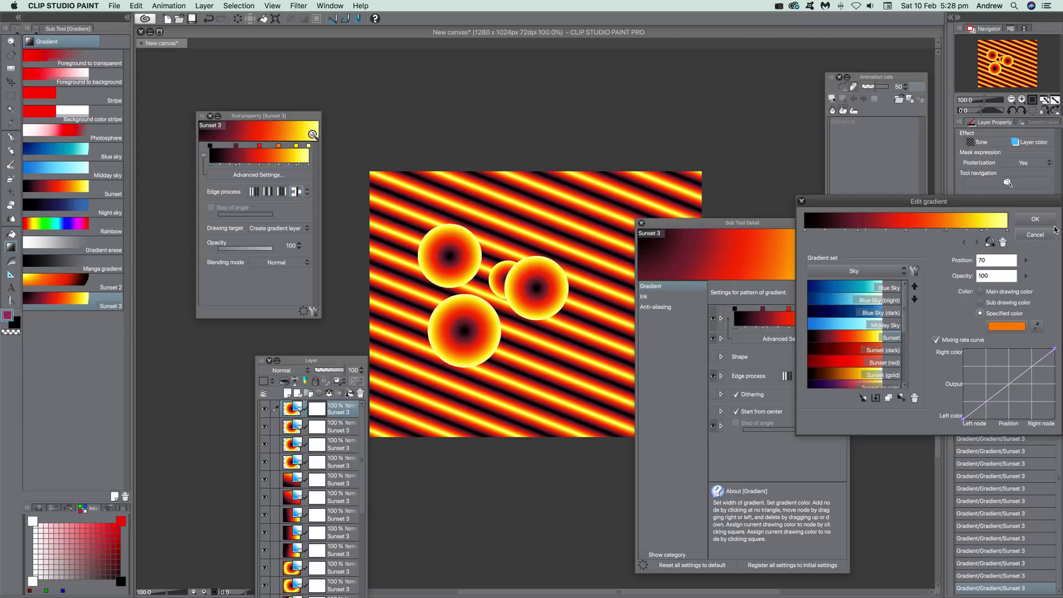
Step: Accept the gradient settings and draw another, larger circle-shaped gradient overlapping the lowest circle on the canvas
{"action": "left_click", "coordinate": [1037, 220]}
{"action": "left_click", "coordinate": [1036, 220]}
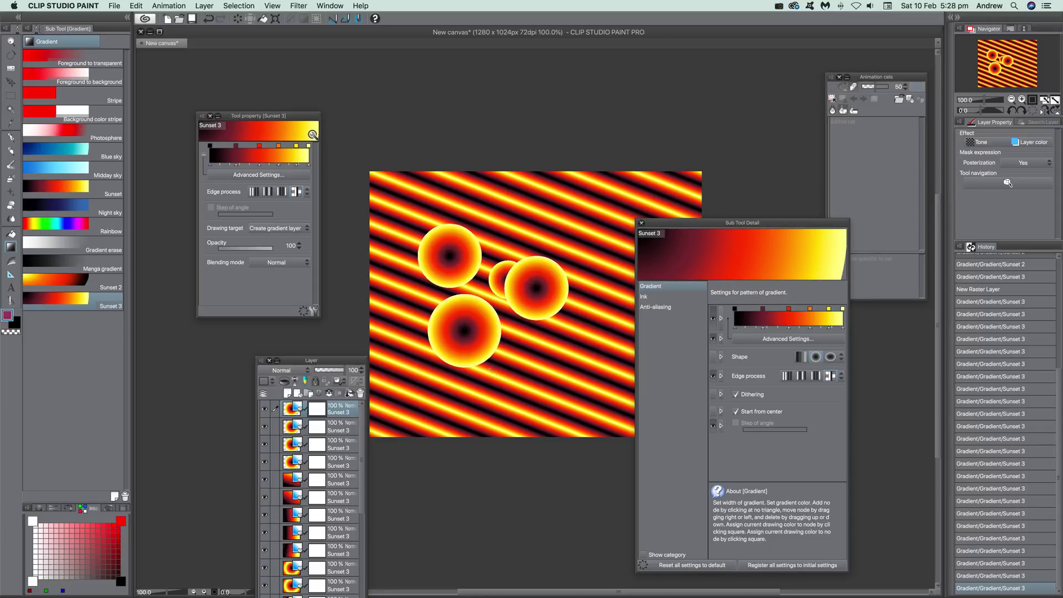
{"action": "left_click_drag", "start_coordinate": [565, 430], "coordinate": [600, 455]}
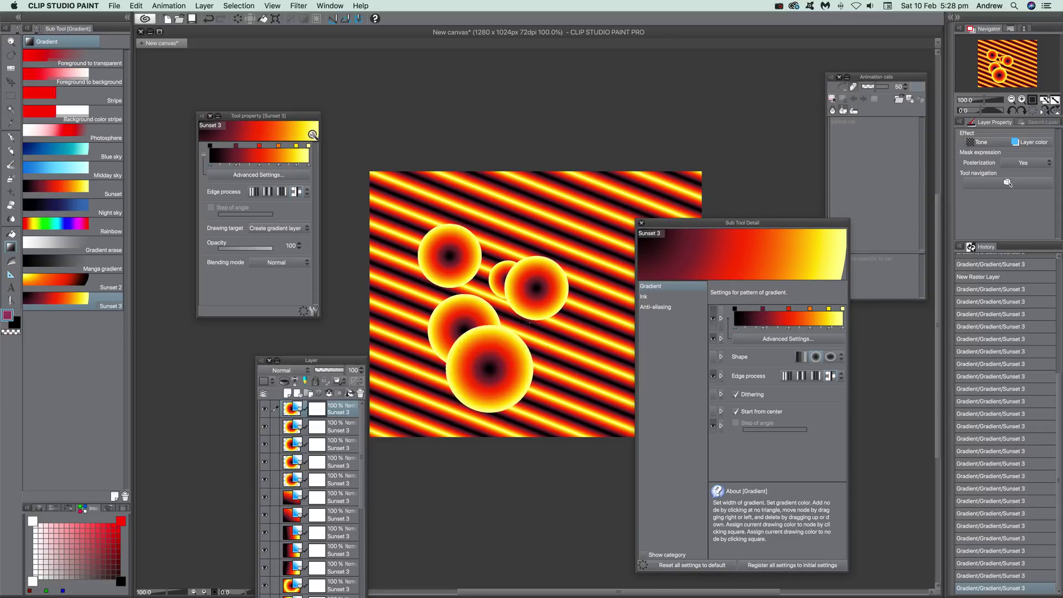
Step: Reverse the Sunset 3 gradient, accept it, and draw a circle-shaped gradient near the upper middle of the canvas
{"action": "left_click", "coordinate": [773, 340]}
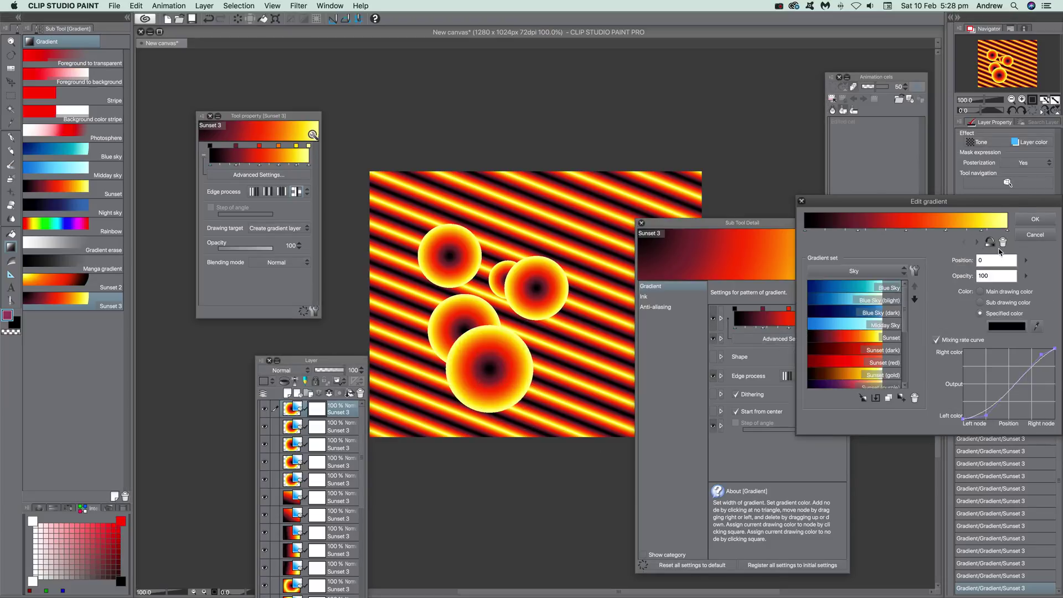
{"action": "left_click", "coordinate": [989, 243]}
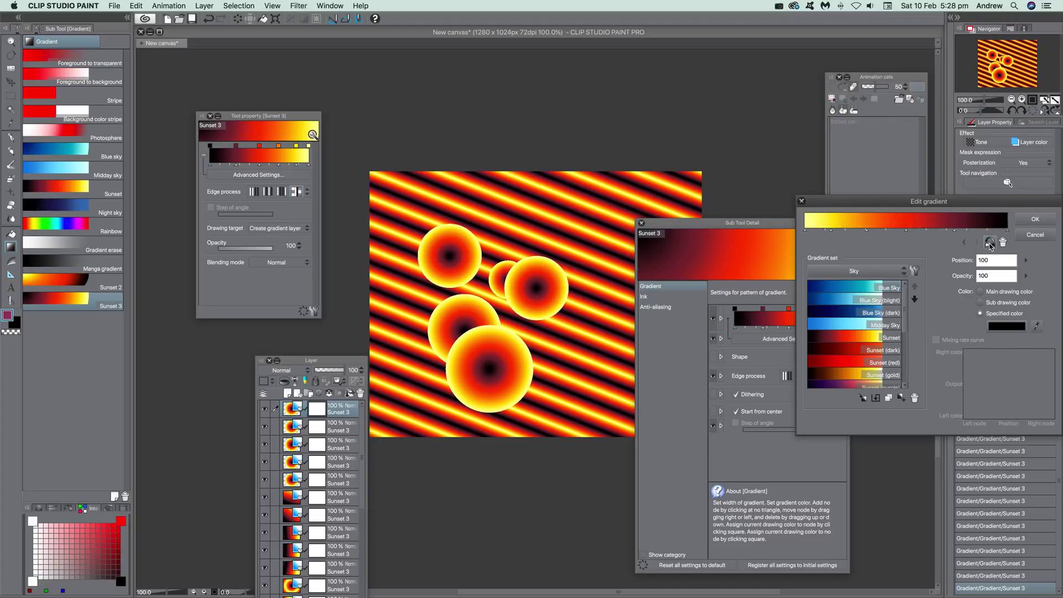
{"action": "left_click", "coordinate": [1035, 220]}
{"action": "left_click_drag", "start_coordinate": [541, 229], "coordinate": [554, 188]}
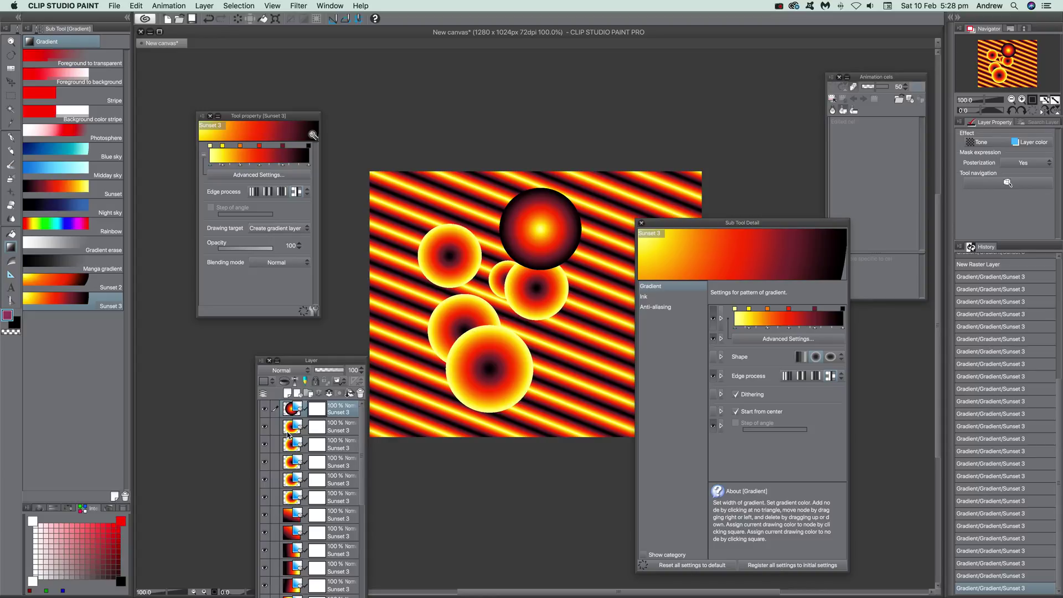
Step: Delete all the layers above Layer 1, from the newest Sunset 3 gradient layer down to Sunset 2
{"action": "left_click_drag", "start_coordinate": [318, 364], "coordinate": [436, 170]}
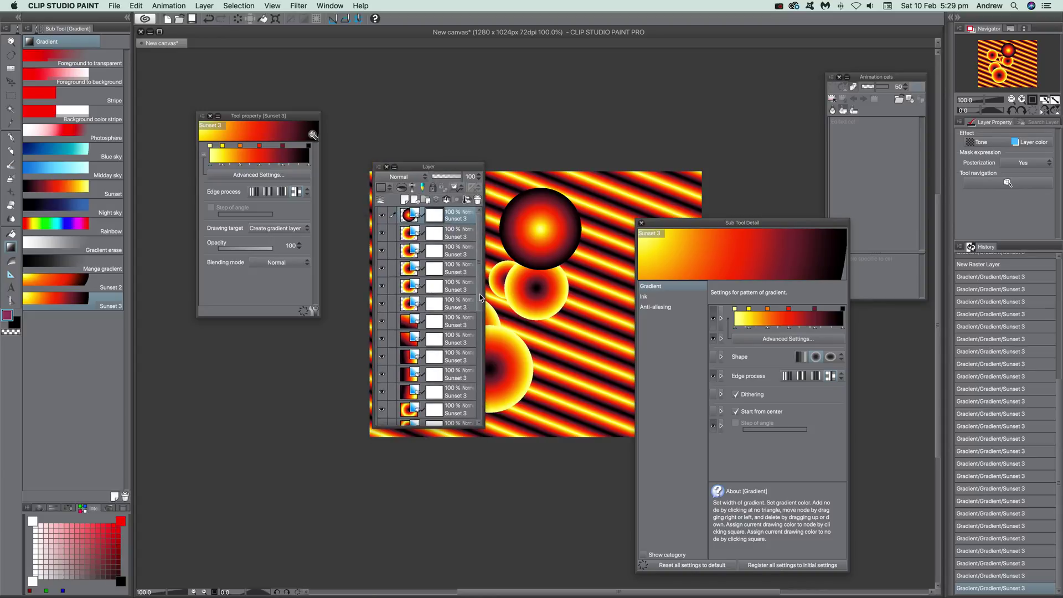
{"action": "left_click_drag", "start_coordinate": [482, 298], "coordinate": [475, 440]}
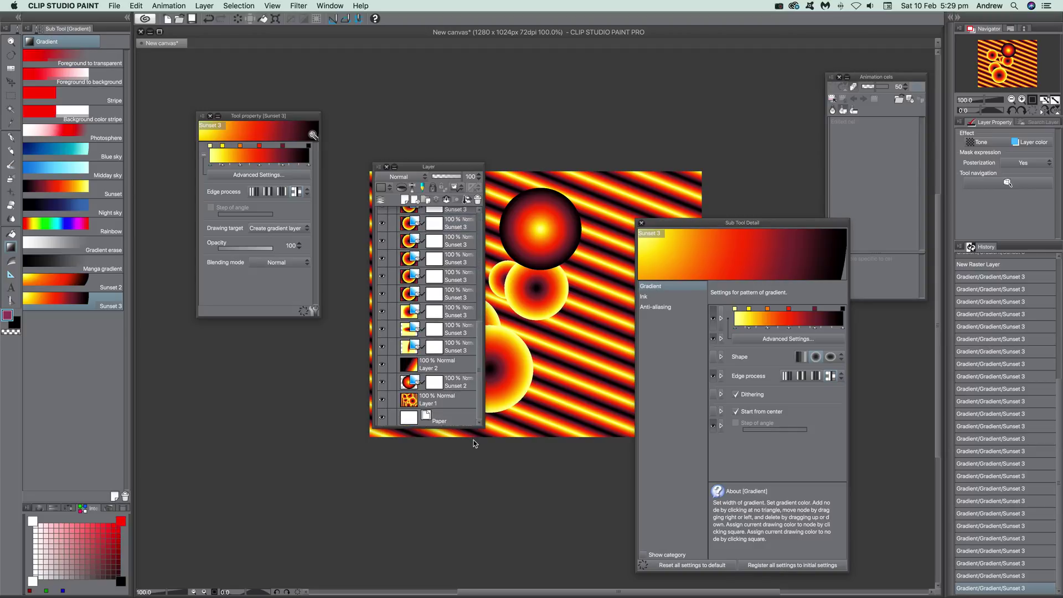
{"action": "left_click", "coordinate": [461, 382], "text": "shift"}
{"action": "right_click", "coordinate": [462, 382]}
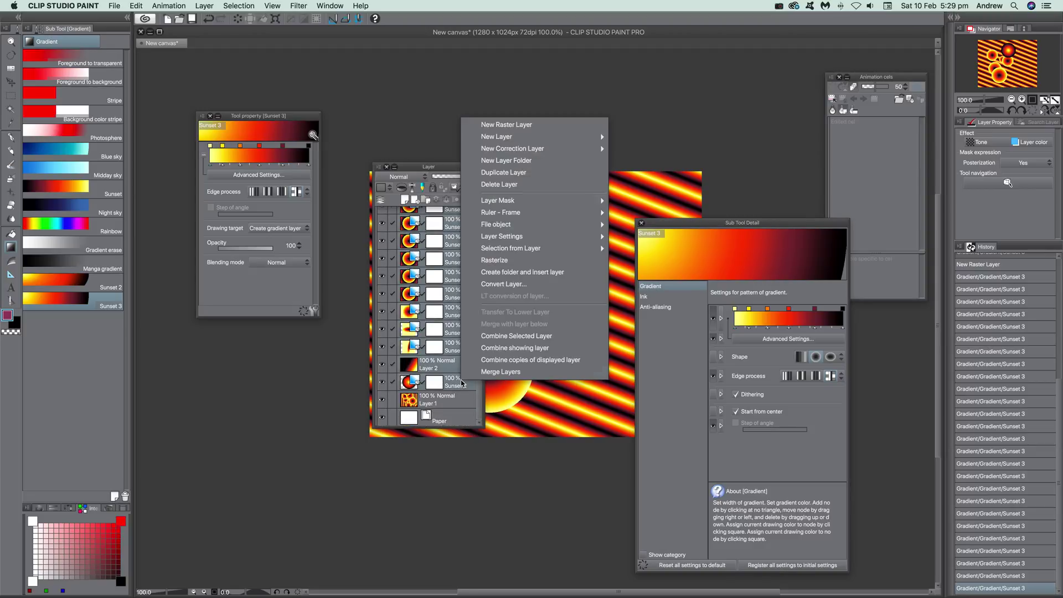
{"action": "left_click", "coordinate": [502, 188]}
{"action": "left_click_drag", "start_coordinate": [415, 173], "coordinate": [378, 213]}
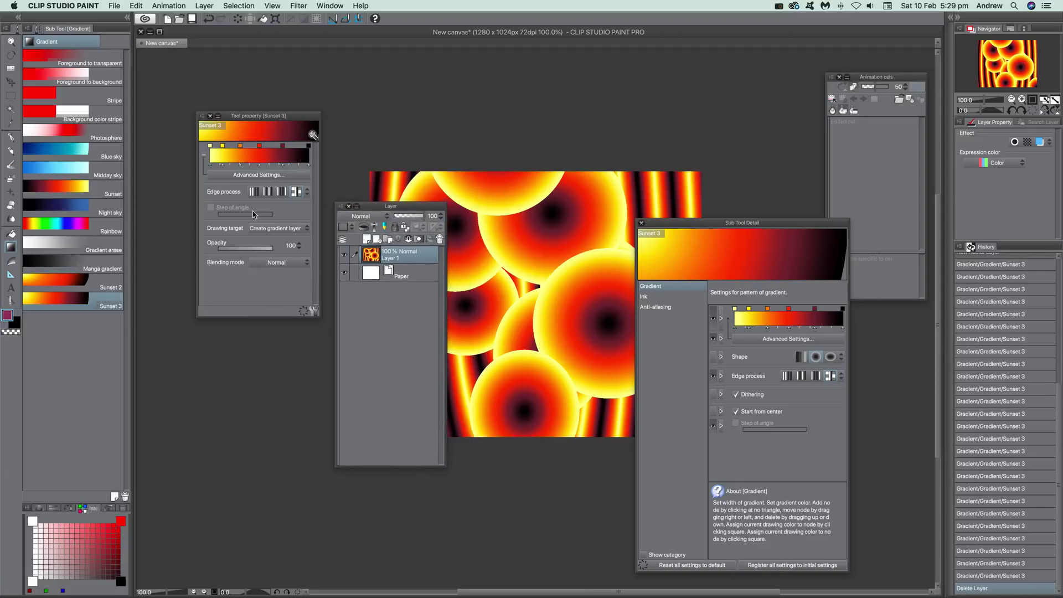
Step: Set the drawing target to Draw on editing layer and draw two small circle gradients directly on Layer 1
{"action": "left_click", "coordinate": [277, 229]}
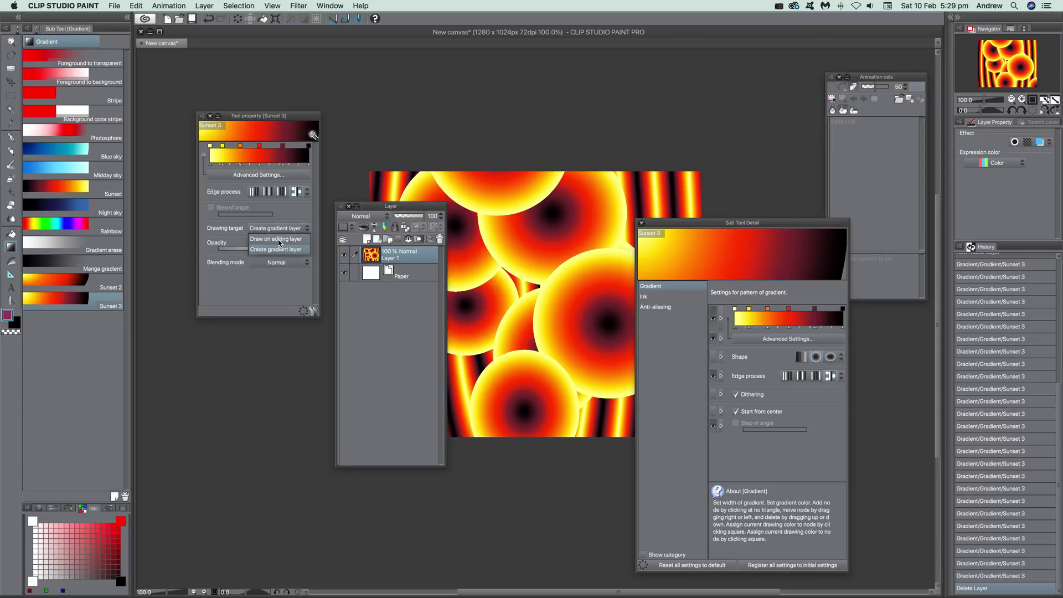
{"action": "left_click", "coordinate": [280, 240]}
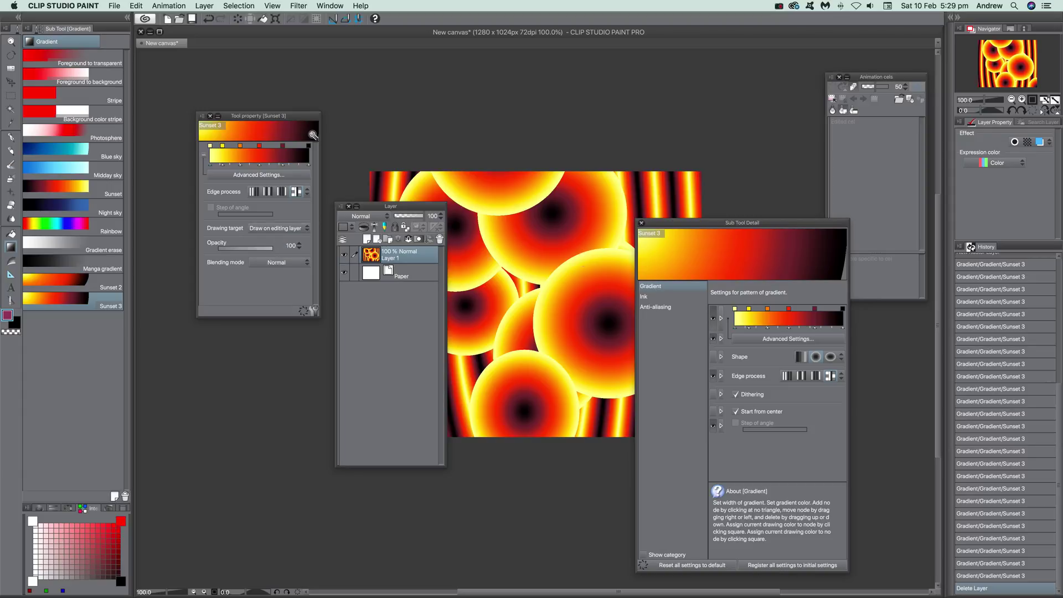
{"action": "left_click_drag", "start_coordinate": [568, 281], "coordinate": [594, 339]}
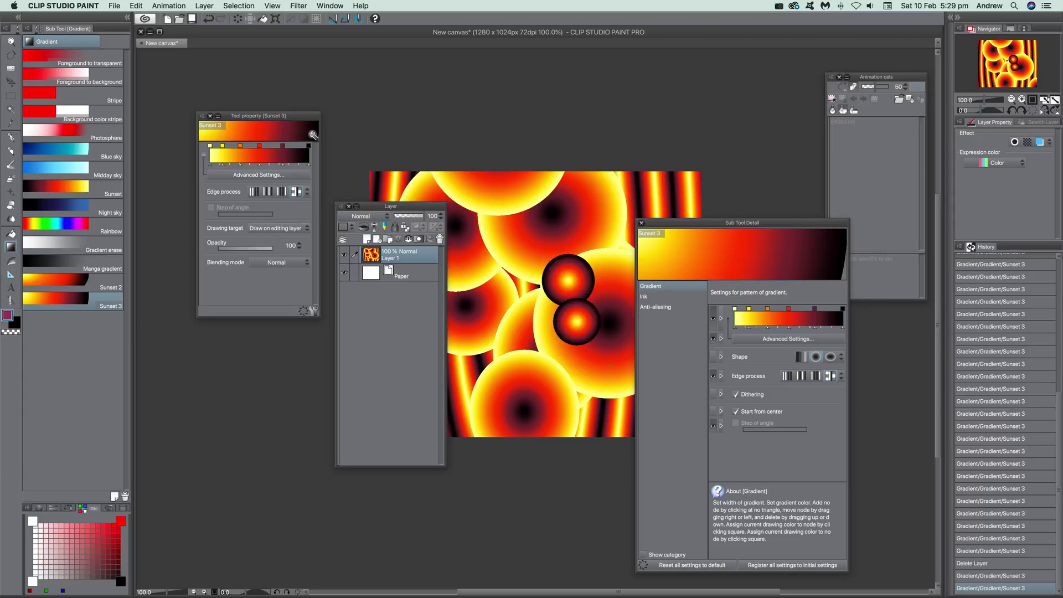
Step: Set the drawing target to Create gradient layer and draw two larger circle gradients, one near the canvas top and one below it
{"action": "left_click", "coordinate": [255, 232]}
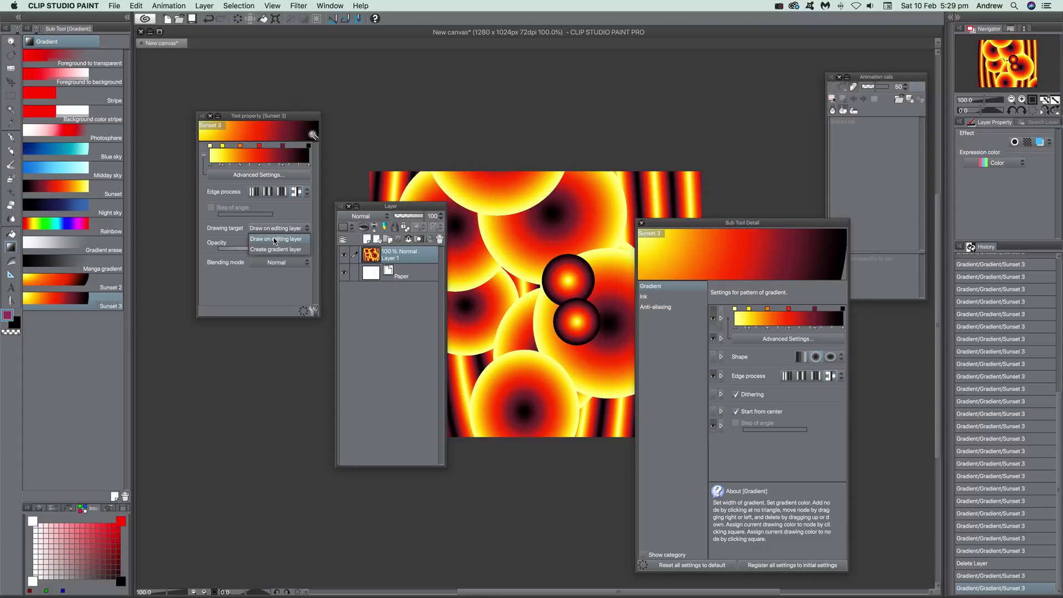
{"action": "left_click", "coordinate": [277, 253]}
{"action": "left_click_drag", "start_coordinate": [483, 214], "coordinate": [531, 174]}
{"action": "left_click_drag", "start_coordinate": [531, 339], "coordinate": [571, 368]}
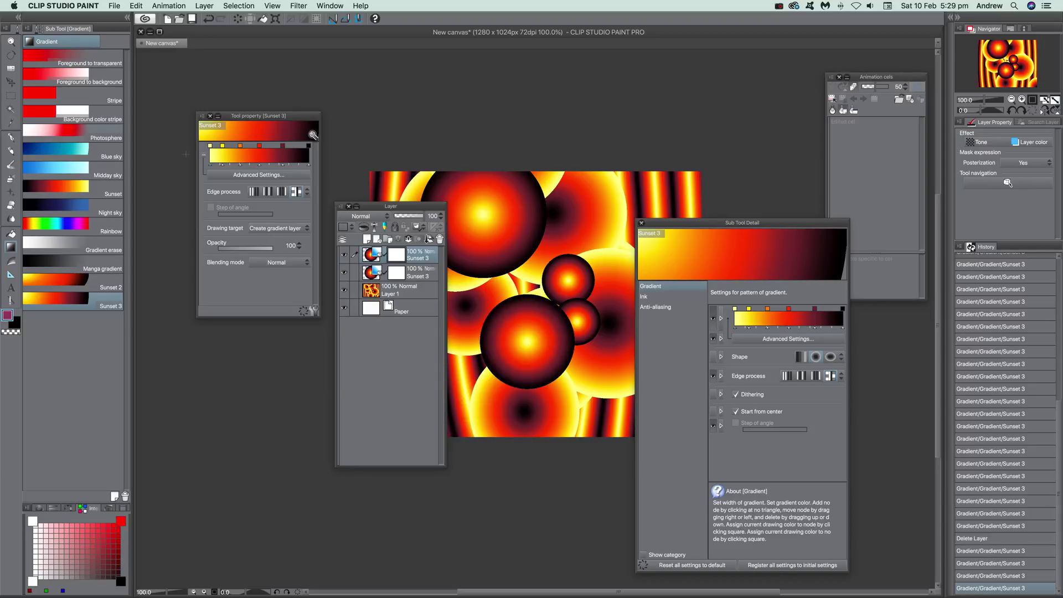
Step: Move the newest gradient layer over the large upper circle, set its layer blending mode to Difference, and shift it further right
{"action": "left_click", "coordinate": [11, 86]}
{"action": "left_click_drag", "start_coordinate": [524, 339], "coordinate": [499, 248]}
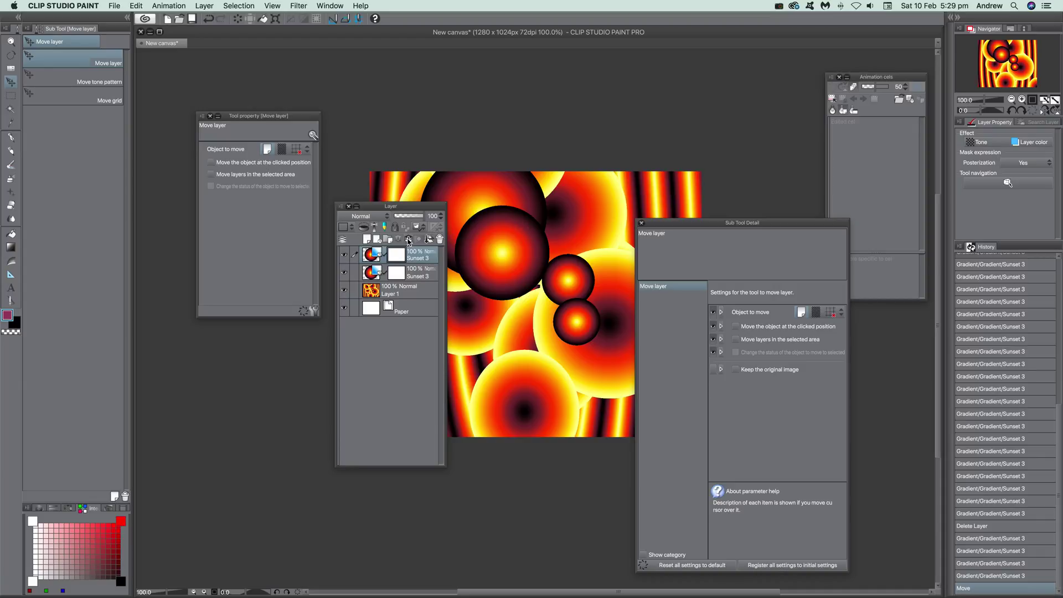
{"action": "left_click", "coordinate": [379, 214]}
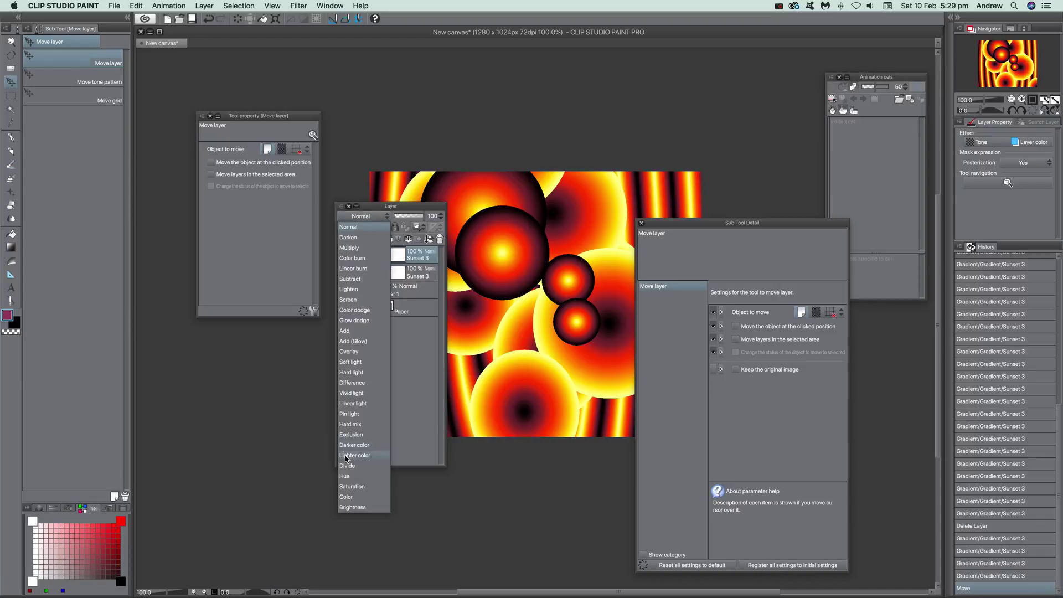
{"action": "left_click", "coordinate": [350, 383]}
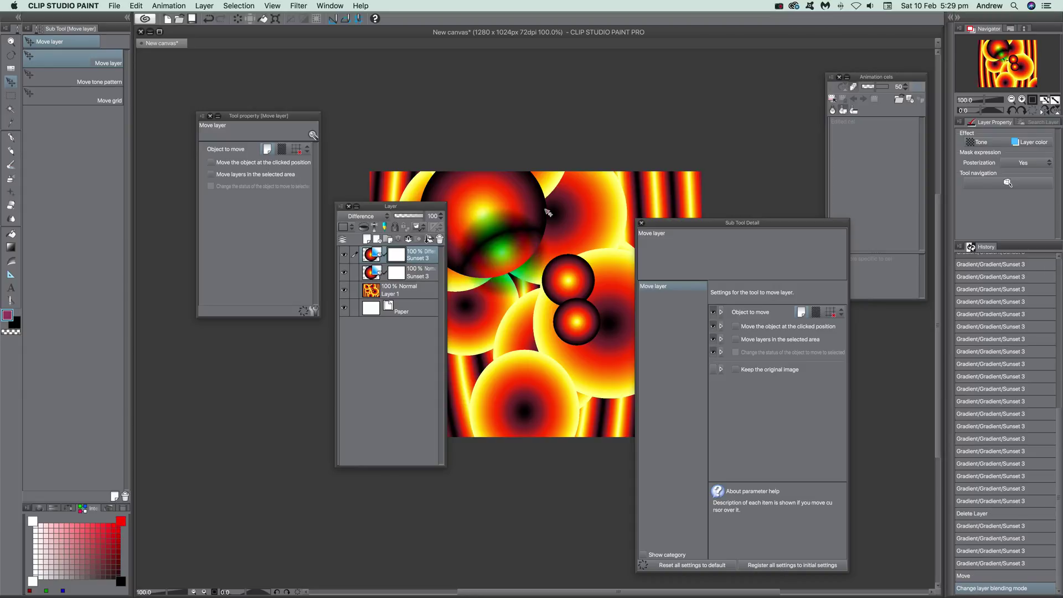
{"action": "left_click_drag", "start_coordinate": [505, 258], "coordinate": [540, 248]}
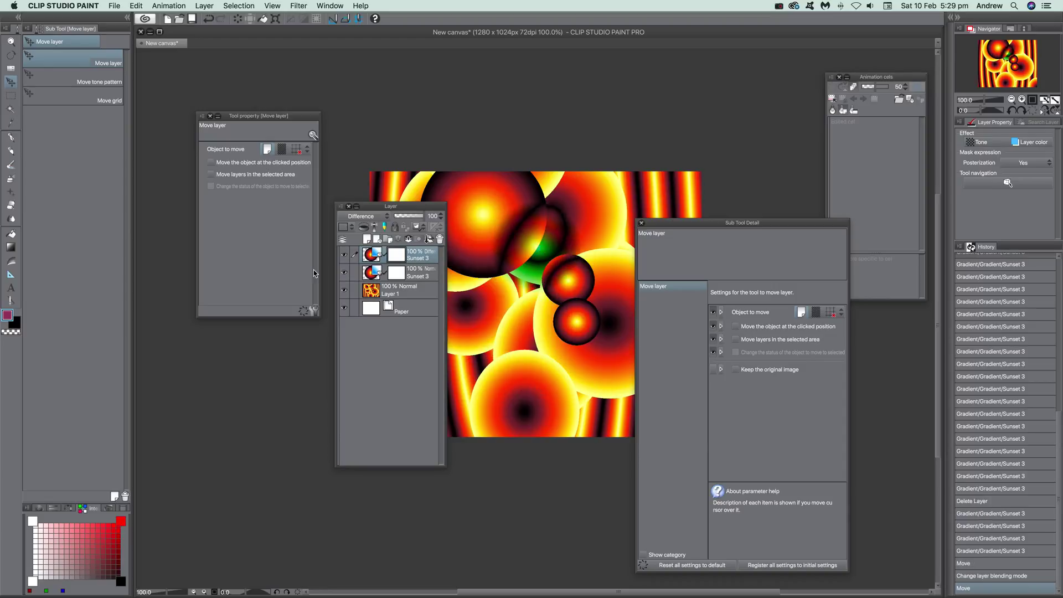
Step: Set the top gradient layer's blending mode back to Normal and move its circle slightly left and down
{"action": "left_click", "coordinate": [366, 216]}
{"action": "left_click", "coordinate": [360, 228]}
{"action": "mouse_move", "coordinate": [537, 244]}
{"action": "left_mouse_down"}
{"action": "mouse_move", "coordinate": [535, 213]}
{"action": "mouse_move", "coordinate": [527, 251]}
{"action": "left_mouse_up"}
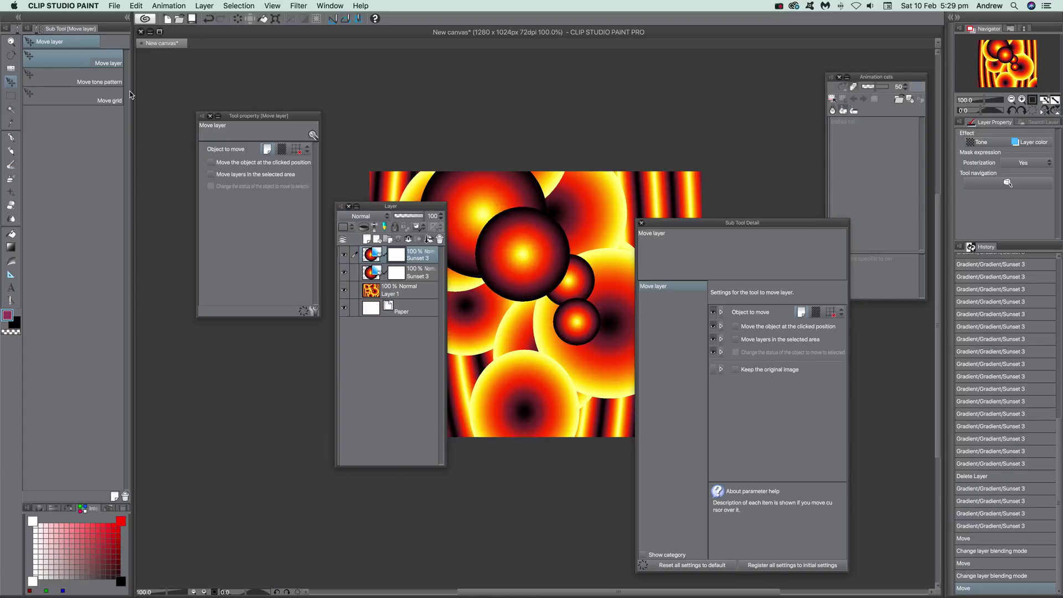
Step: Set the Sunset 3 gradient tool's blending mode to Difference and draw three circle gradients overlapping the existing circles
{"action": "left_click", "coordinate": [11, 248]}
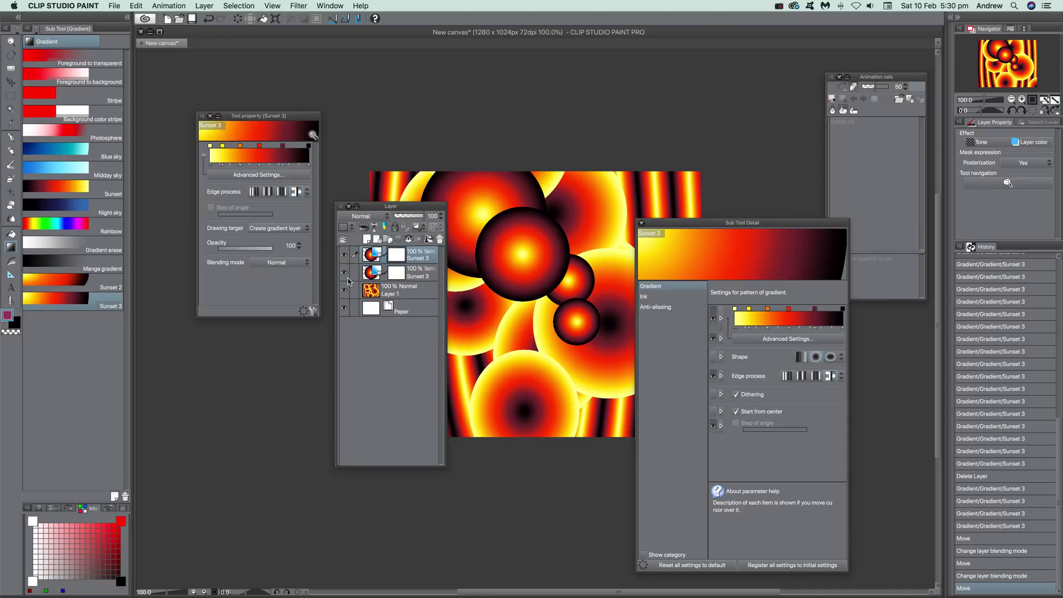
{"action": "left_click", "coordinate": [282, 264]}
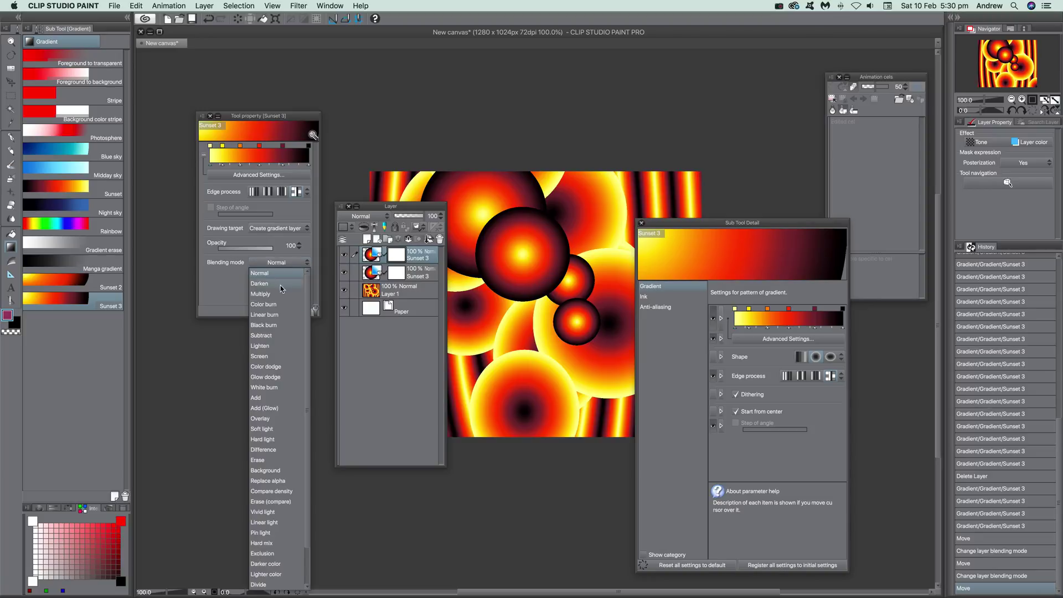
{"action": "left_click", "coordinate": [281, 451]}
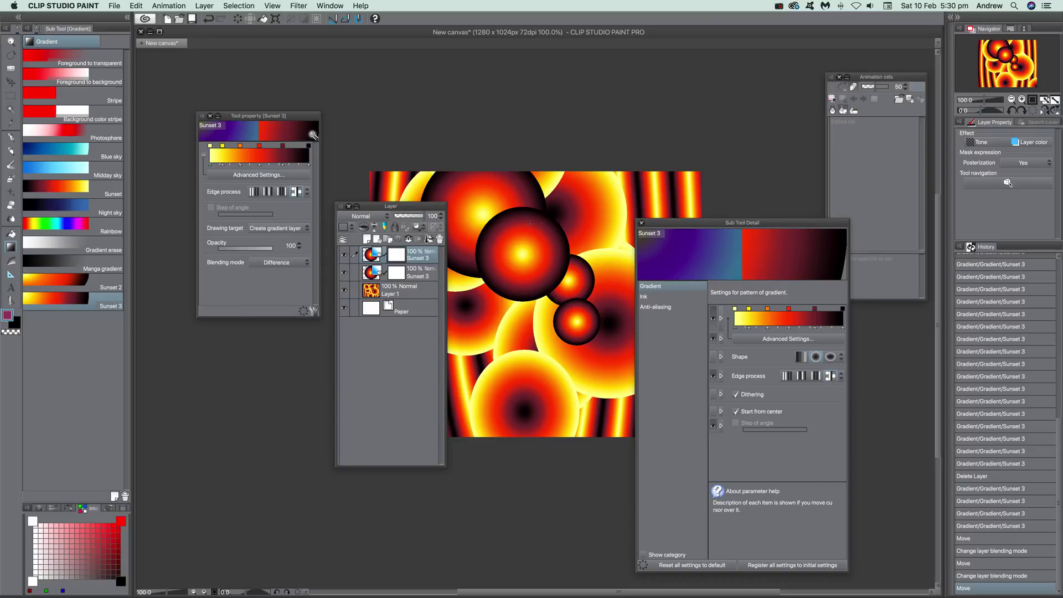
{"action": "left_click_drag", "start_coordinate": [542, 216], "coordinate": [571, 261]}
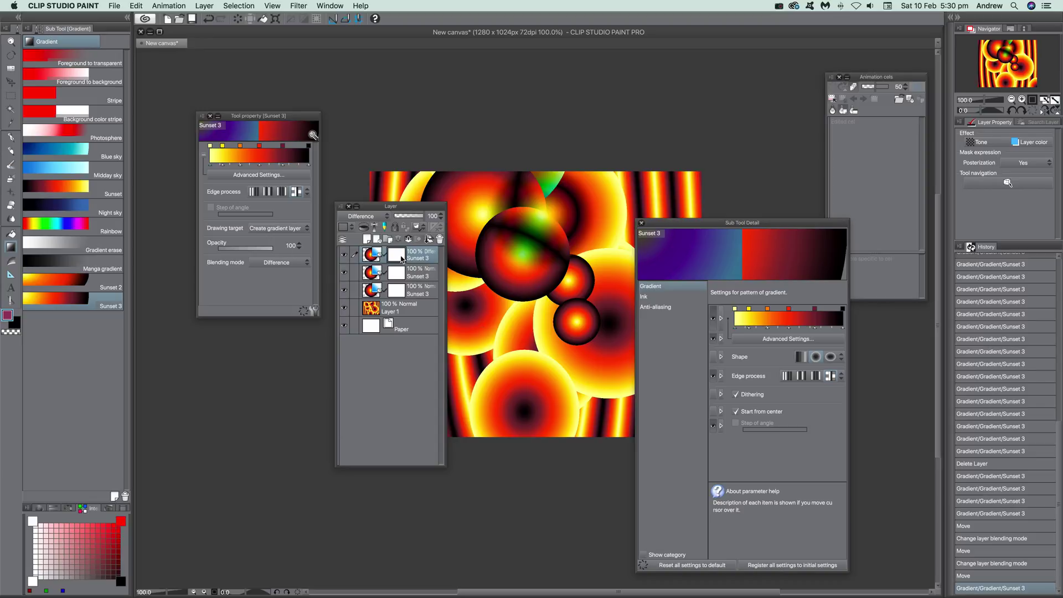
{"action": "left_click_drag", "start_coordinate": [511, 313], "coordinate": [719, 507]}
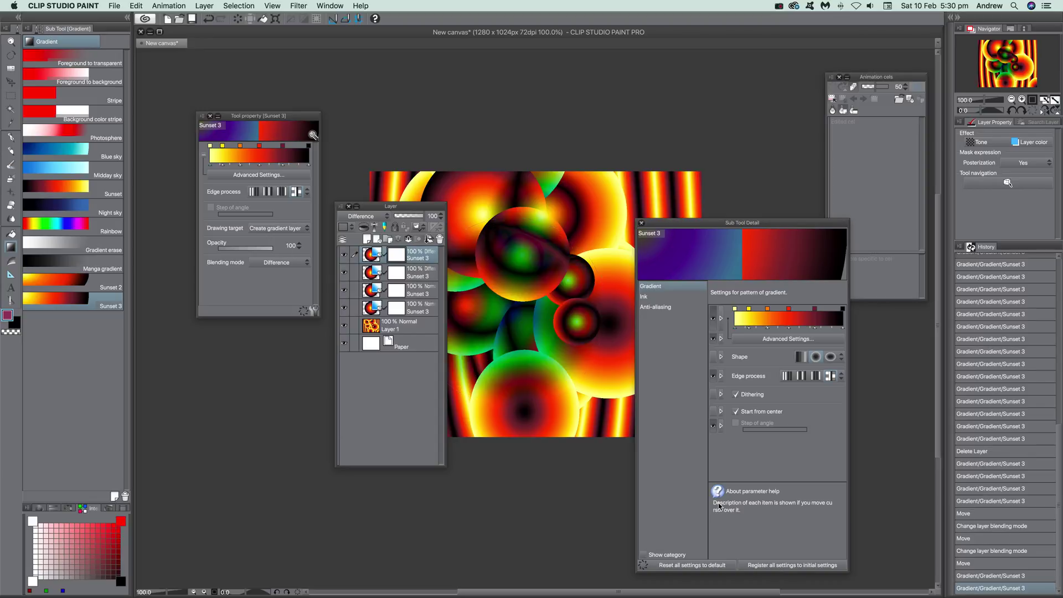
{"action": "left_click_drag", "start_coordinate": [654, 201], "coordinate": [556, 252]}
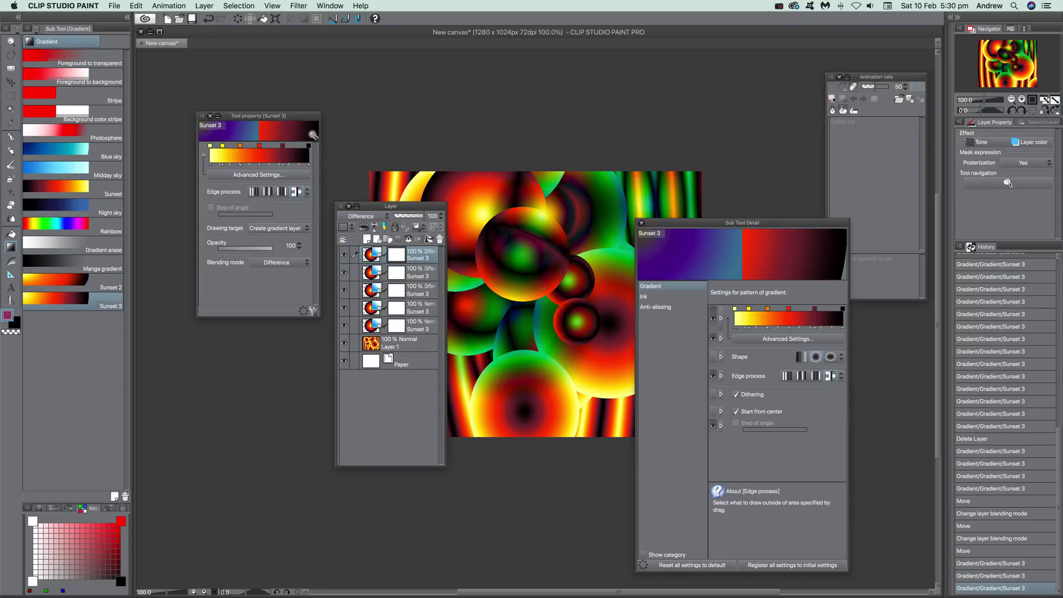
Step: Draw a Blue sky circle gradient near the canvas top, and add more overlapping Sunset 3 circle gradients in Difference mode
{"action": "left_click", "coordinate": [55, 148]}
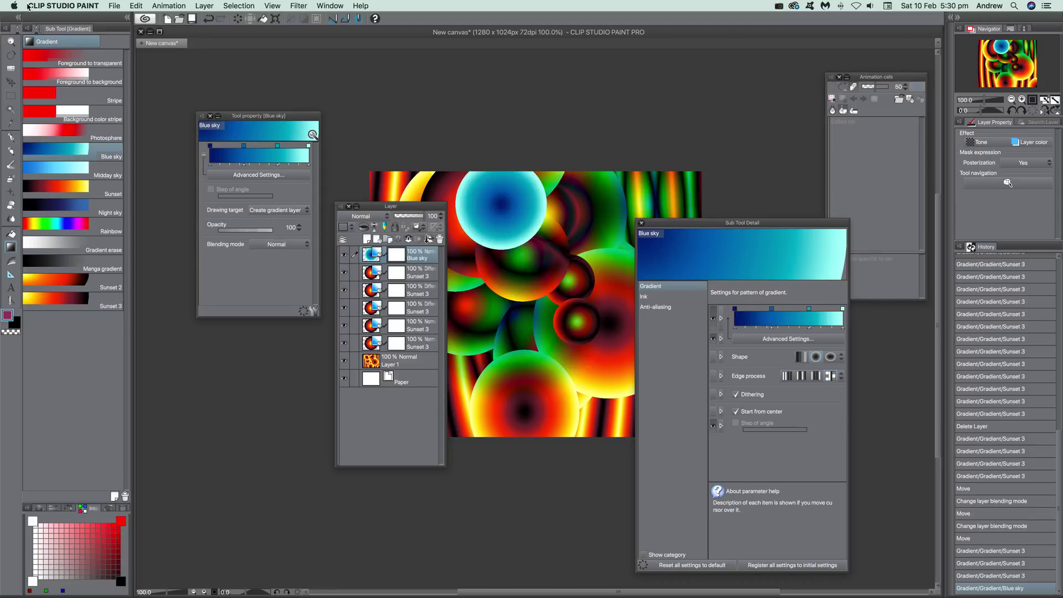
{"action": "left_click", "coordinate": [70, 297]}
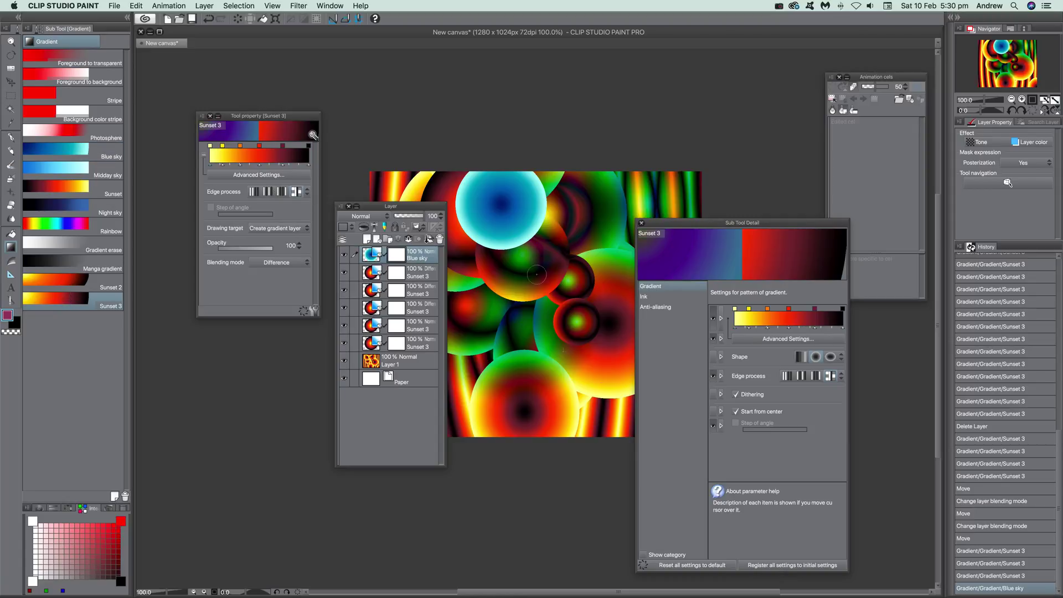
{"action": "left_click_drag", "start_coordinate": [534, 272], "coordinate": [565, 305]}
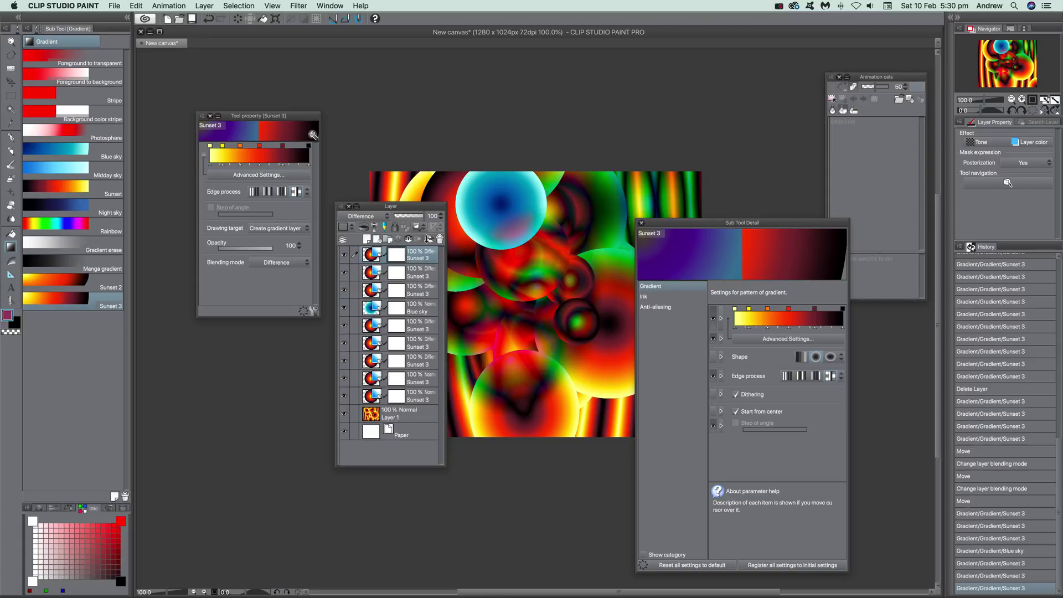
{"action": "left_click_drag", "start_coordinate": [641, 204], "coordinate": [643, 197]}
{"action": "left_click_drag", "start_coordinate": [566, 196], "coordinate": [611, 215]}
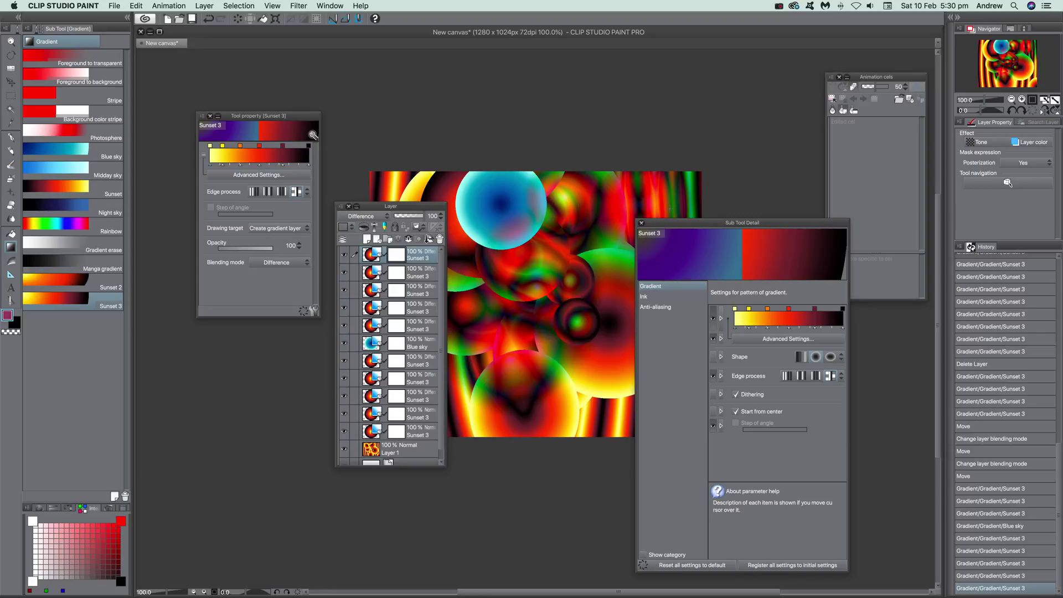